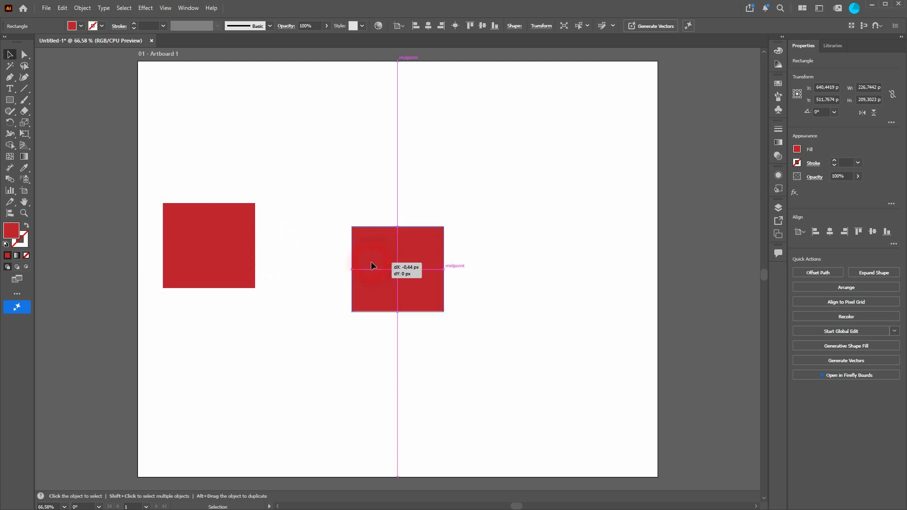
Step: Give the selected second red square a blue stroke with a weight of 10 pt
click(103, 26)
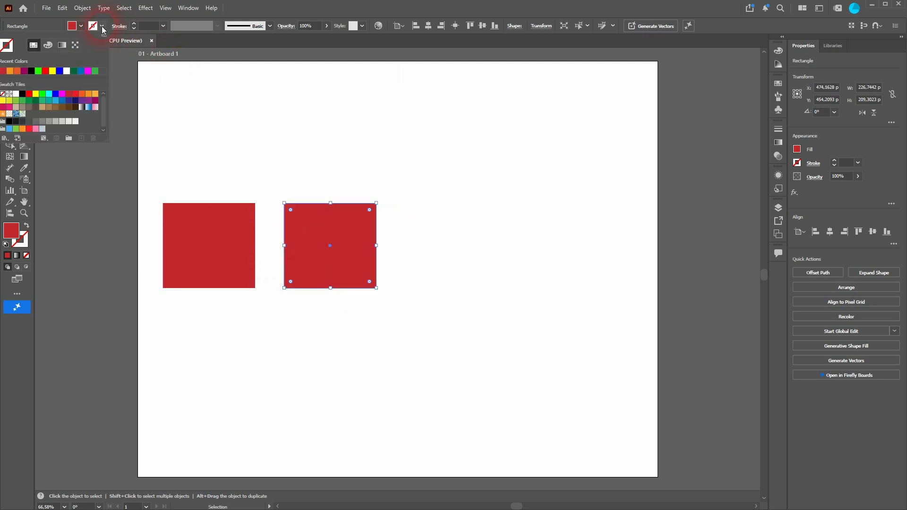
click(59, 96)
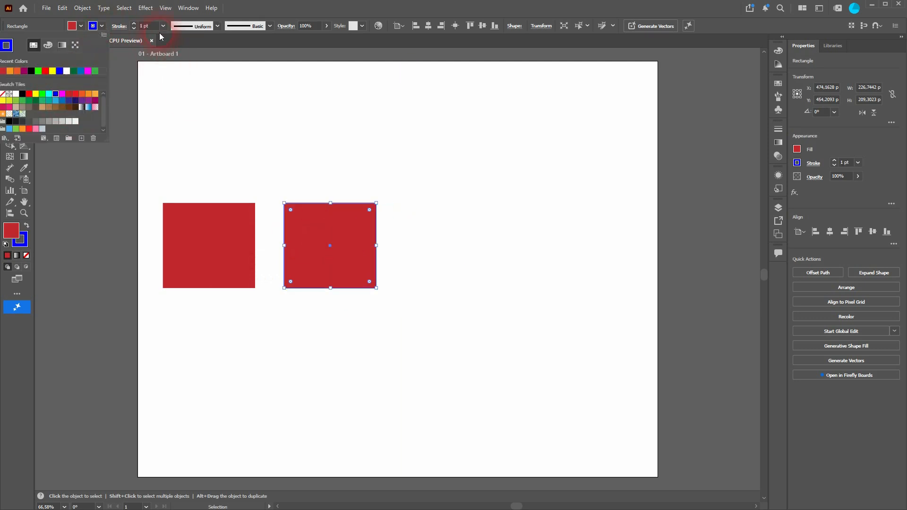
click(141, 29)
text(10)
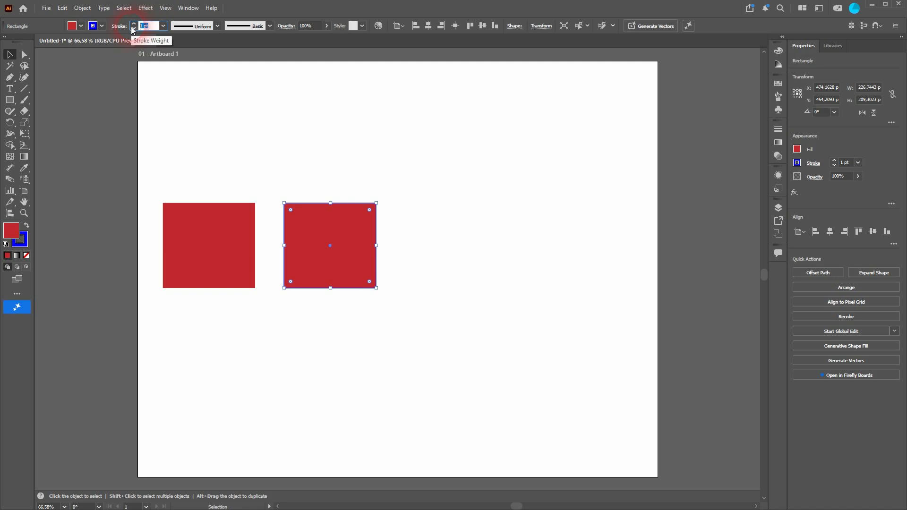
key(Return)
click(24, 54)
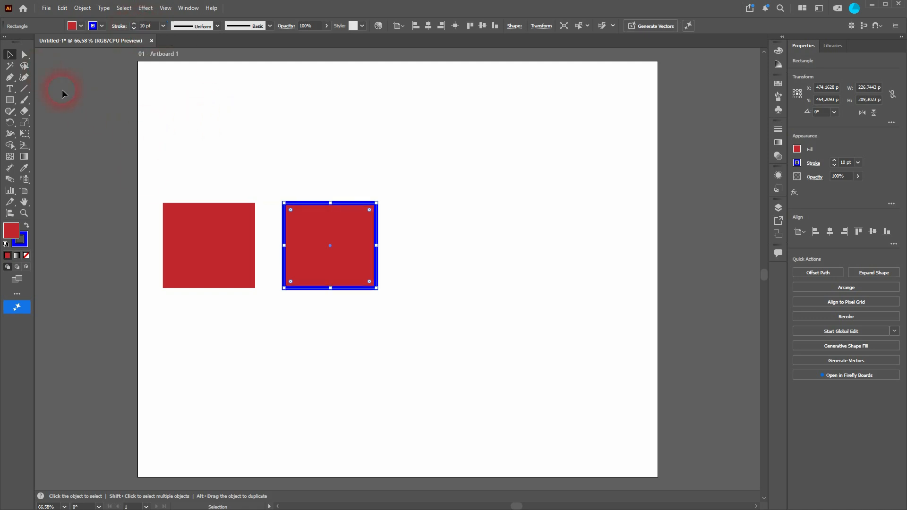
Step: Duplicate the plain red square and place the copy to the right of the blue-outlined square, in the same row
click(209, 232)
key(ctrl+c)
key(ctrl+v)
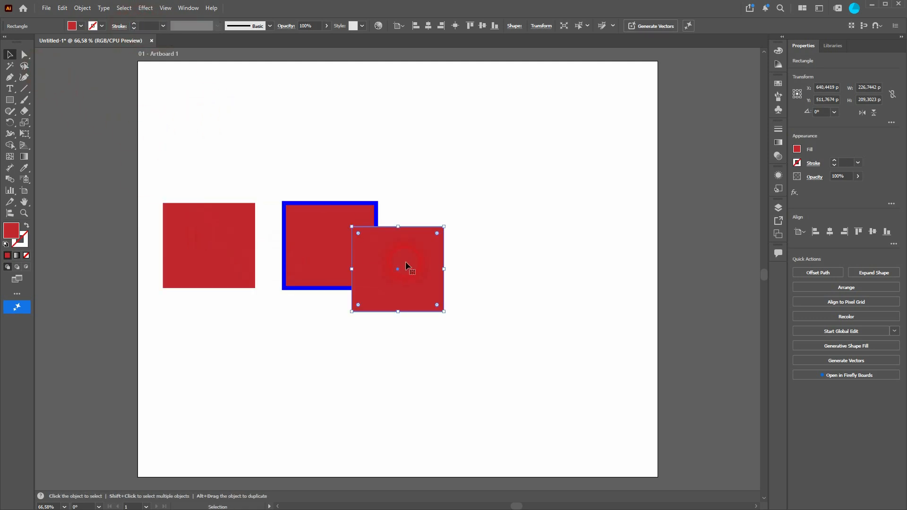
drag(411, 261, 475, 238)
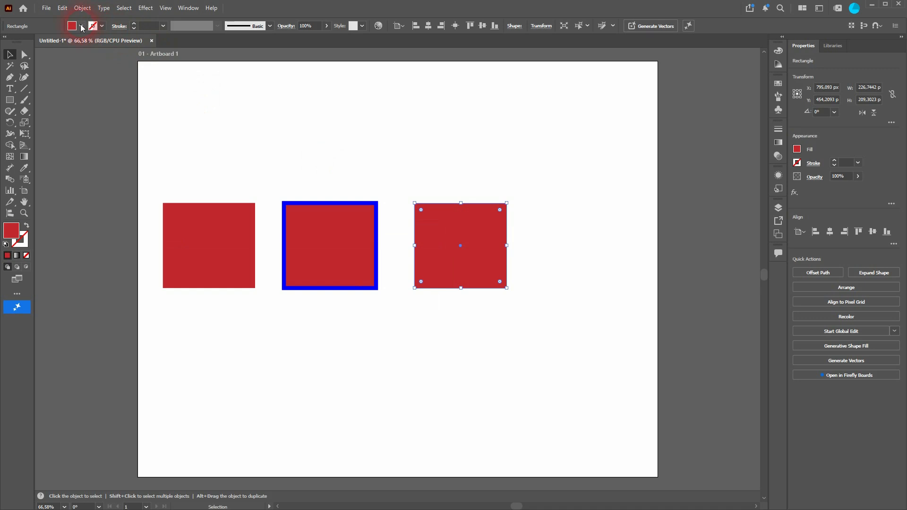
Step: Fill the third square with the blue swirl pattern swatch
click(81, 26)
click(16, 113)
click(562, 143)
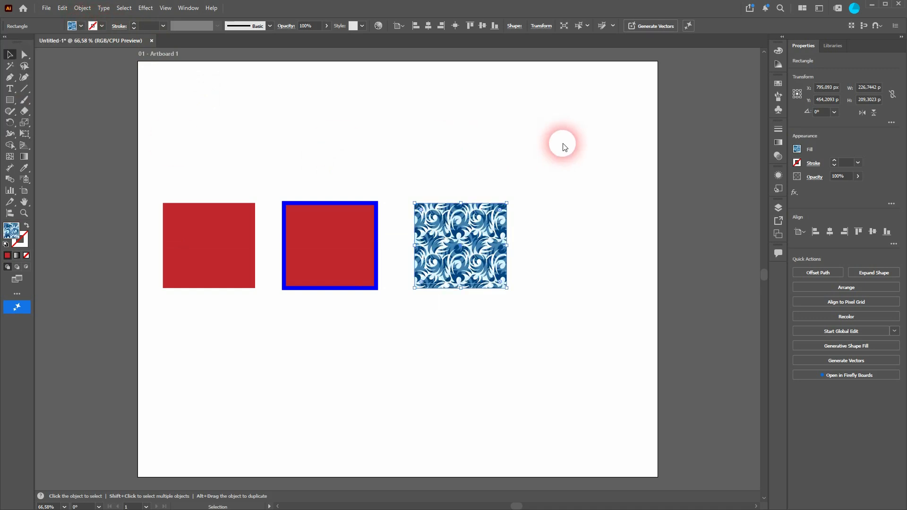
Step: Start a previewed Transform effect on the plain red square, scaling 142% horizontally and 145% vertically, and moving -9 px horizontally and -54 px vertically
click(184, 257)
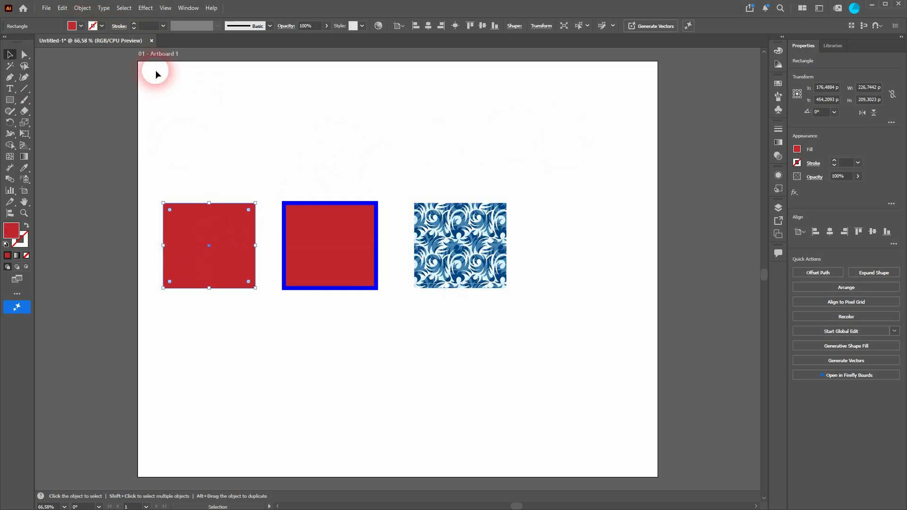
click(146, 8)
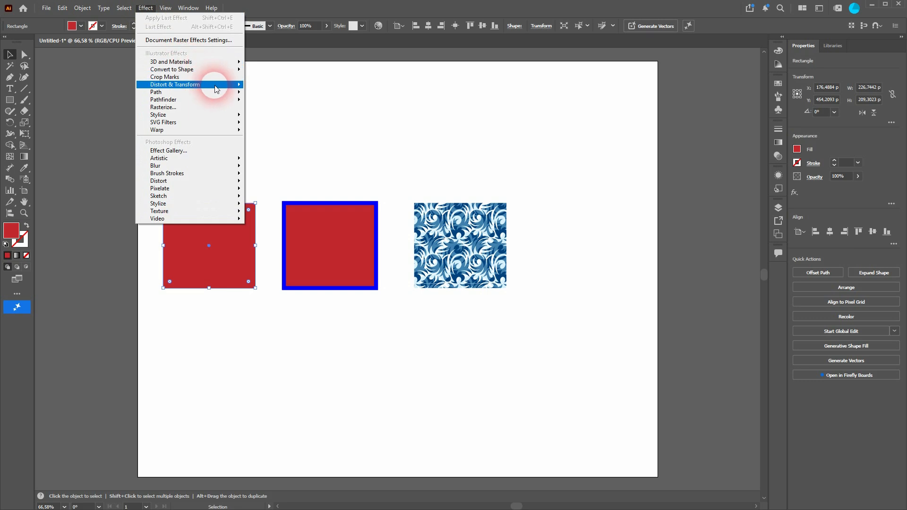
mouse_move(236, 84)
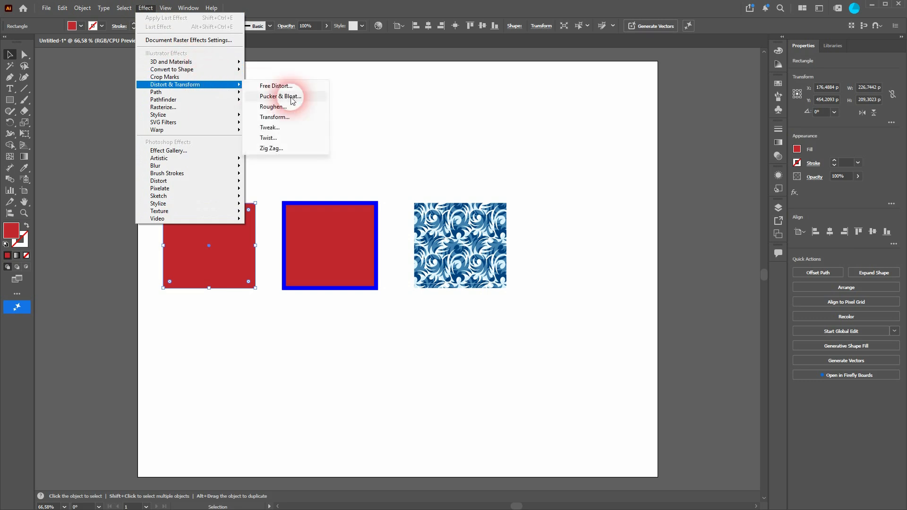
click(309, 118)
drag(749, 101, 672, 84)
click(569, 342)
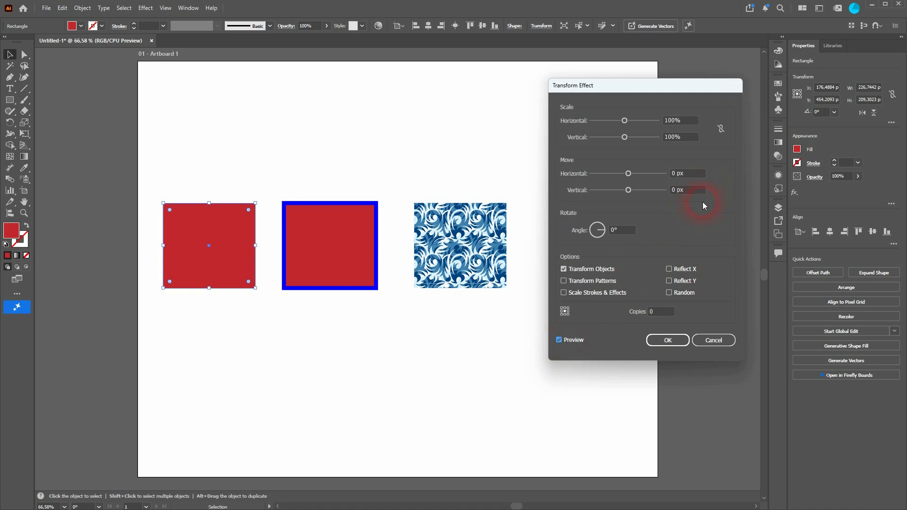
mouse_move(628, 123)
mouse_down()
mouse_move(638, 122)
mouse_move(629, 137)
mouse_move(638, 137)
mouse_up()
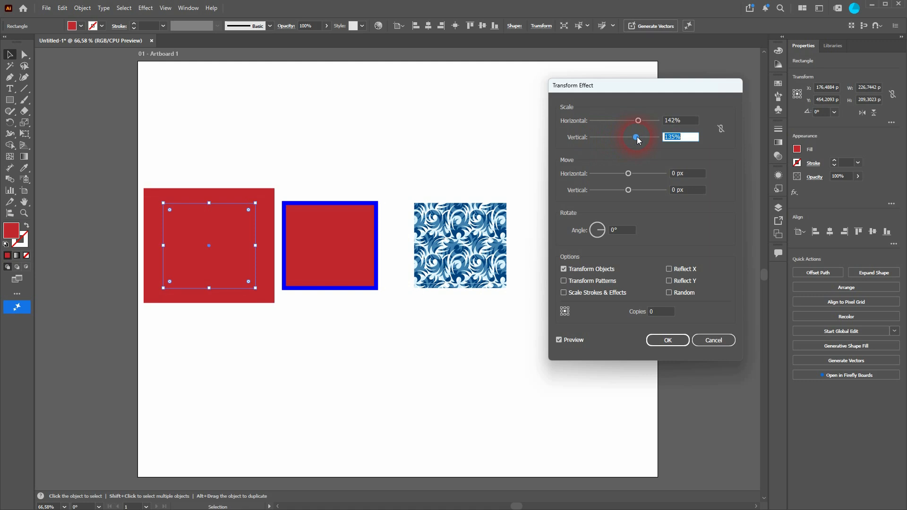
drag(629, 176, 607, 191)
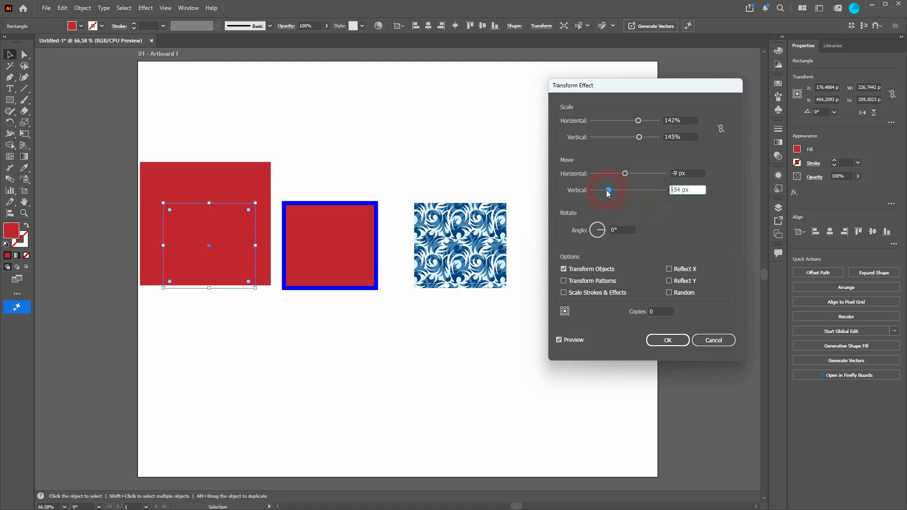
Step: Set the Transform effect's rotation angle to 76° and apply it to the plain red square
click(624, 231)
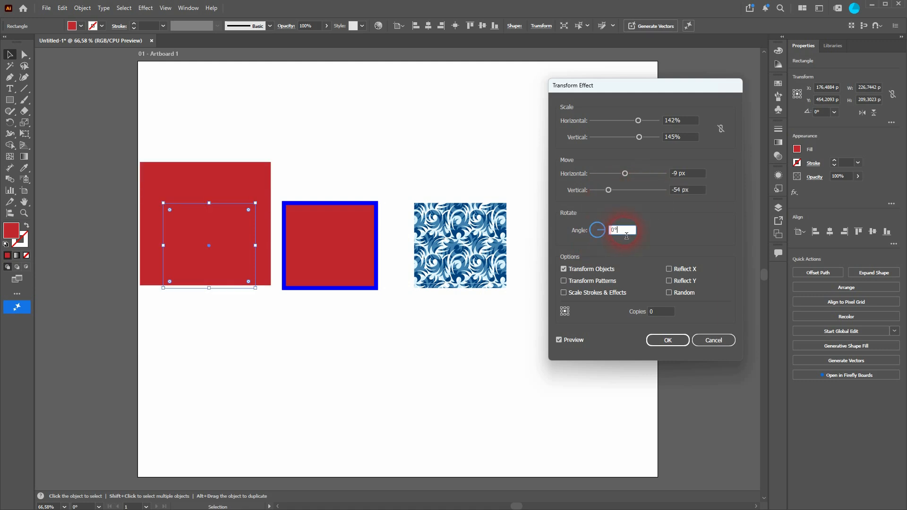
key(Up)
key(Up)
key(Up)
key(Up)
key(Up)
key(Up)
key(Up)
key(Up)
key(Up)
key(Up)
key(Up)
key(Up)
key(Up)
key(Up)
key(Up)
key(Up)
key(Up)
key(Up)
key(Up)
key(Up)
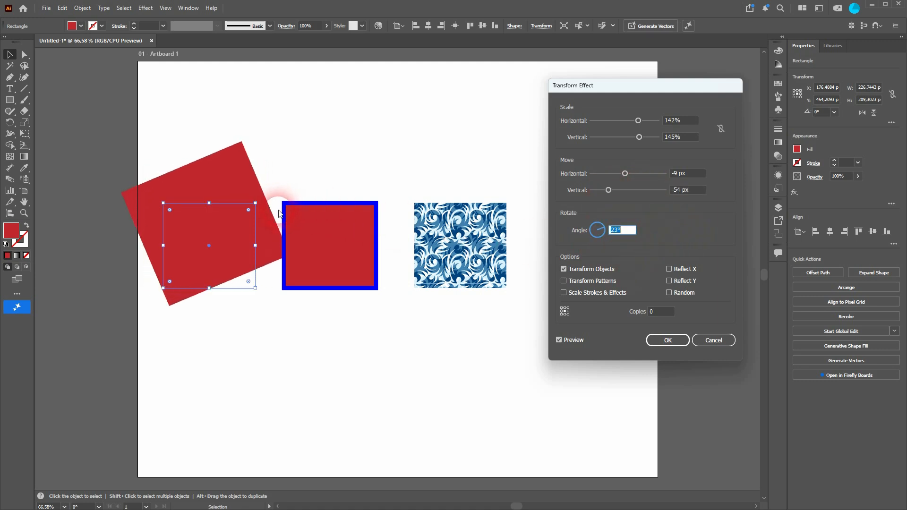
key(Up)
key(Up)
key(Up)
key(Up)
key(Up)
key(Up)
key(Up)
key(Up)
key(Up)
key(Up)
key(Up)
key(Up)
key(Up)
key(Up)
key(Up)
key(Up)
key(Up)
key(Up)
key(Up)
key(Up)
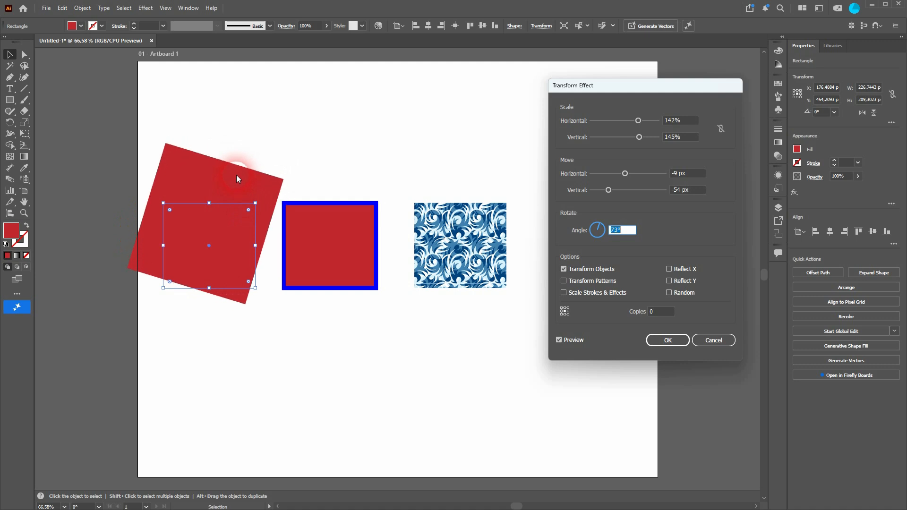
key(Down)
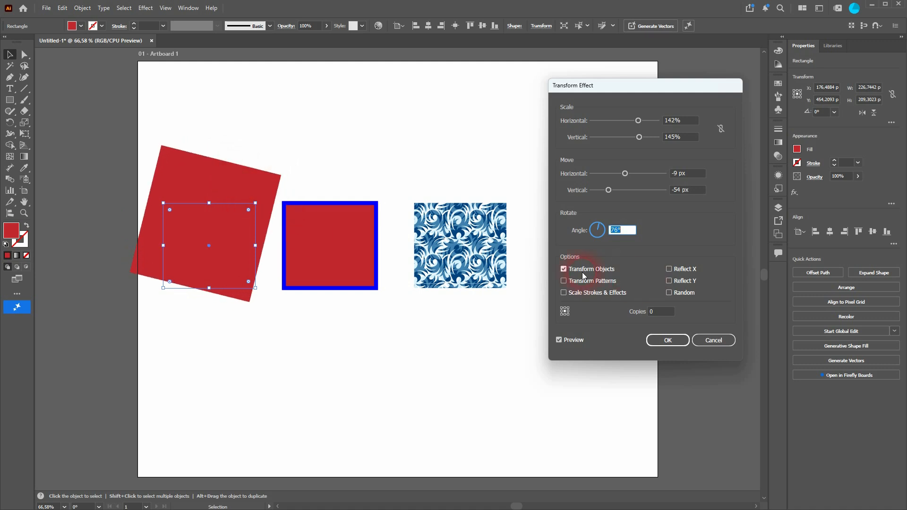
click(667, 340)
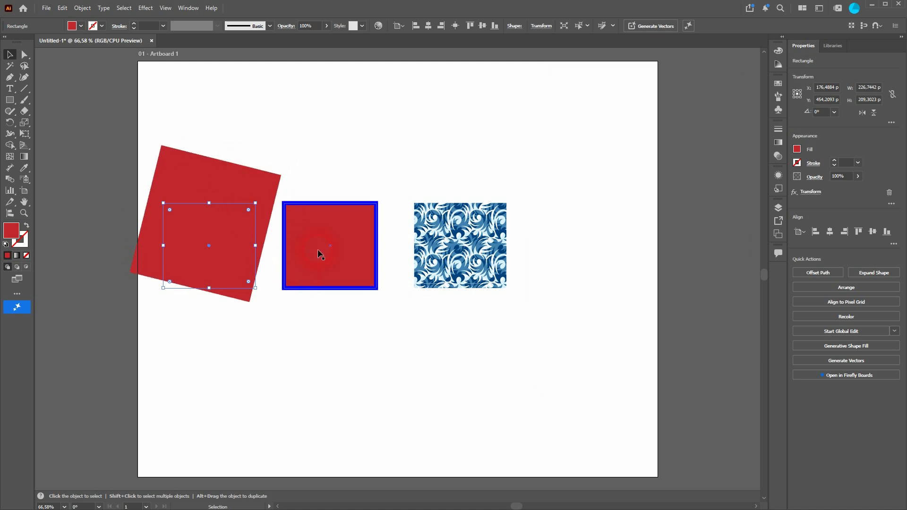
Step: Move the blue-outlined square down the artboard and start a Transform effect on it with 142% horizontal scale
drag(334, 264, 358, 354)
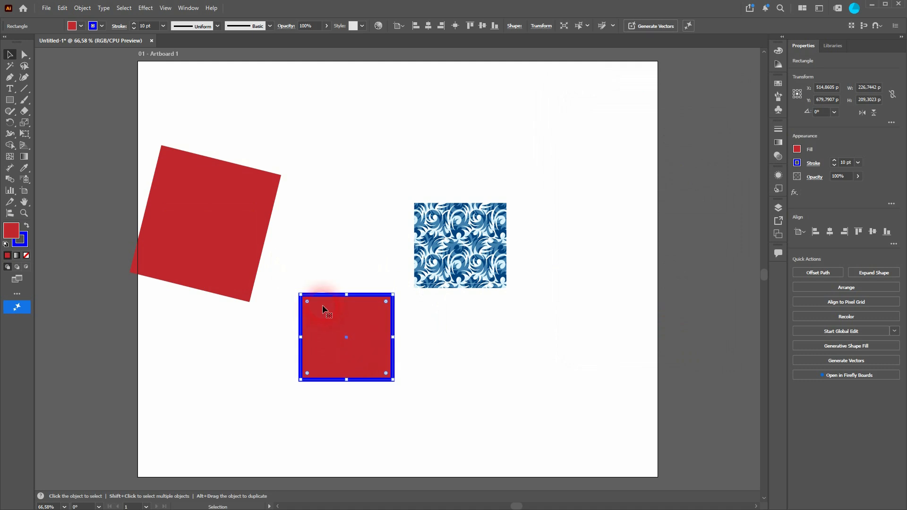
click(146, 9)
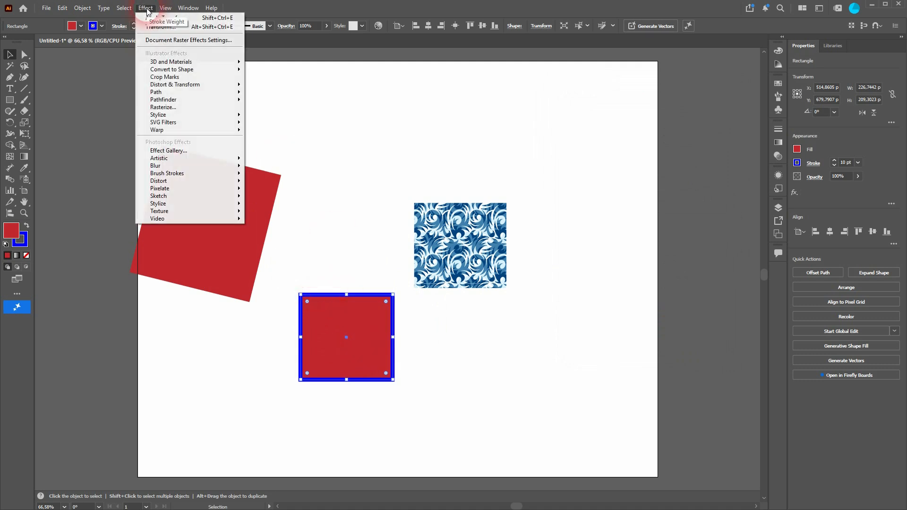
mouse_move(208, 84)
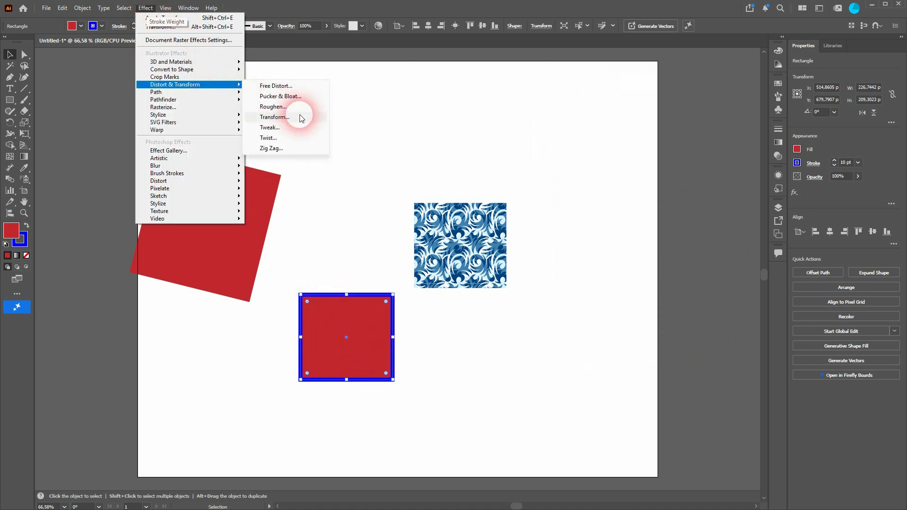
click(300, 116)
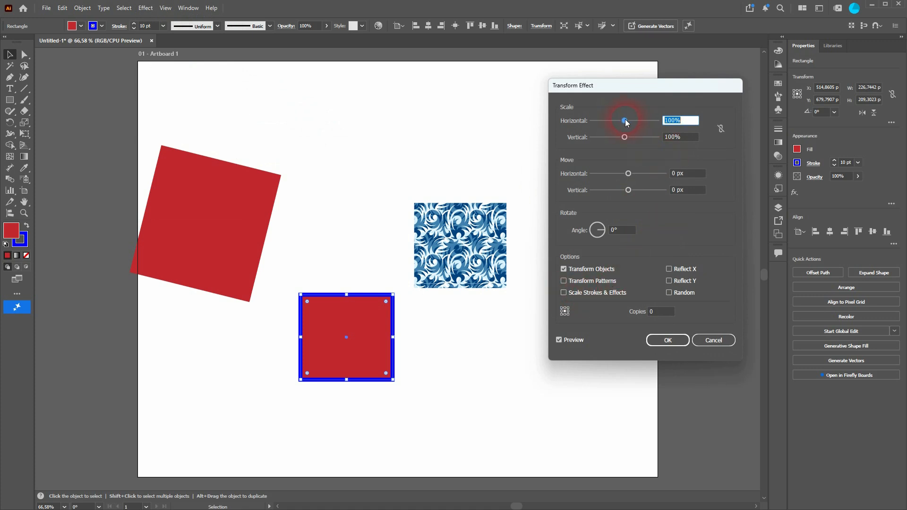
mouse_move(624, 119)
mouse_down()
mouse_move(634, 121)
mouse_move(607, 120)
mouse_move(638, 120)
mouse_up()
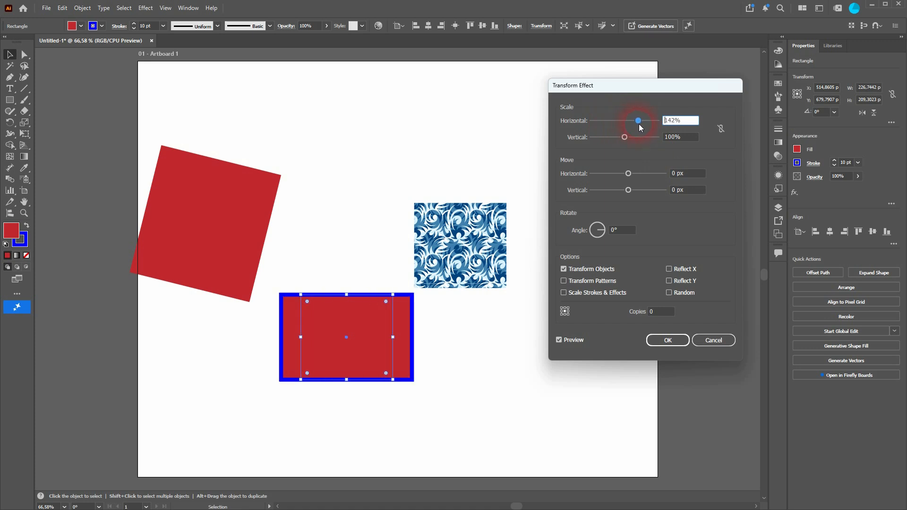
Step: Turn on Scale Strokes & Effects and set the outlined square's horizontal scale to 191%
click(615, 294)
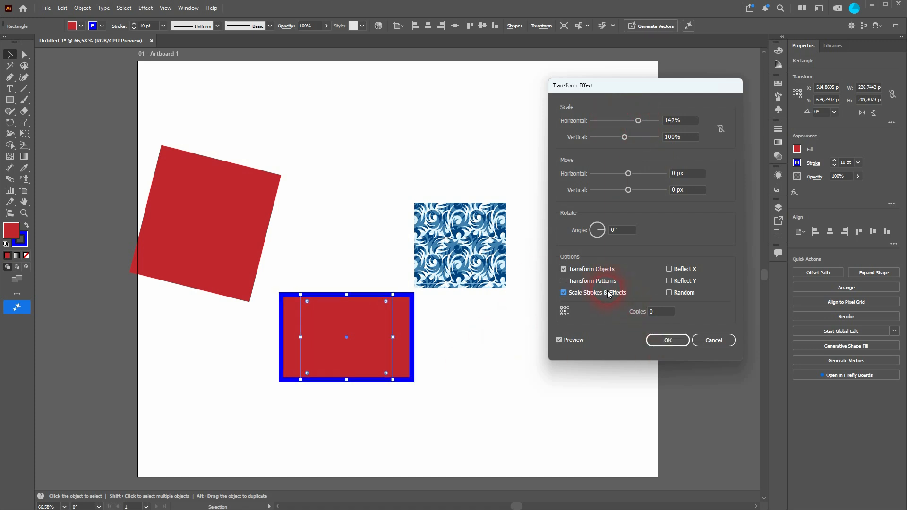
click(637, 121)
drag(637, 119, 595, 117)
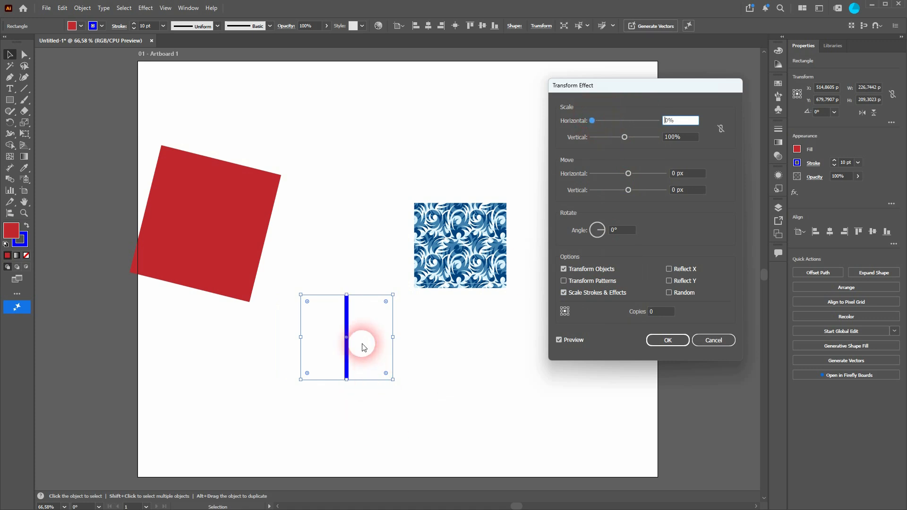
drag(642, 132, 654, 133)
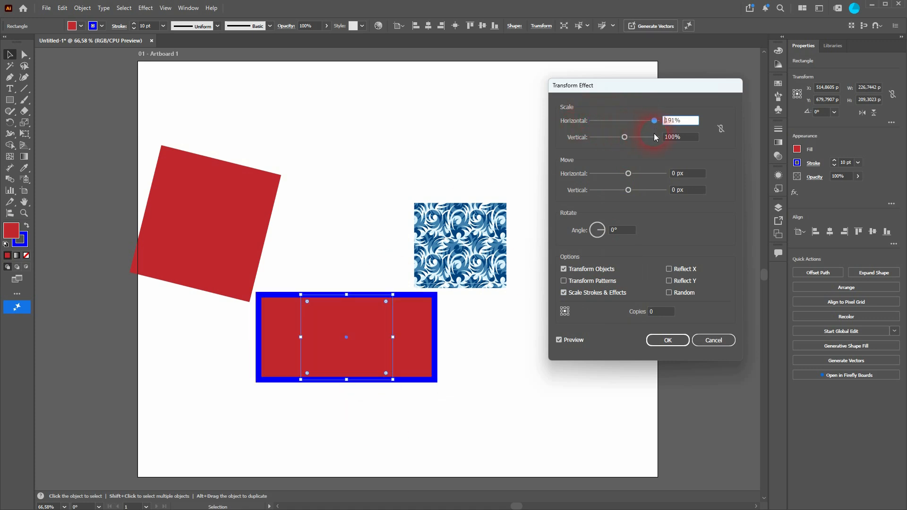
Step: Toggle Scale Strokes & Effects to compare the outline's thickness, leave it on, and apply the Transform effect
click(578, 295)
click(578, 295)
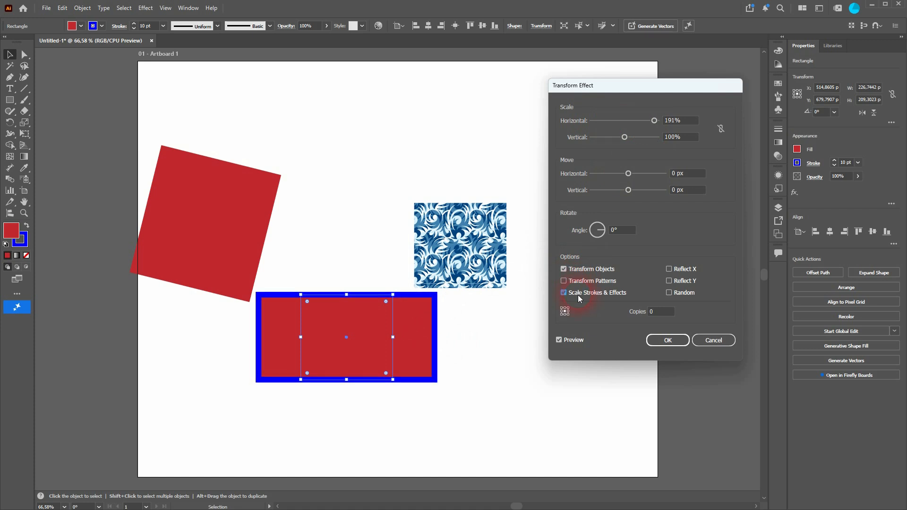
click(578, 295)
click(569, 295)
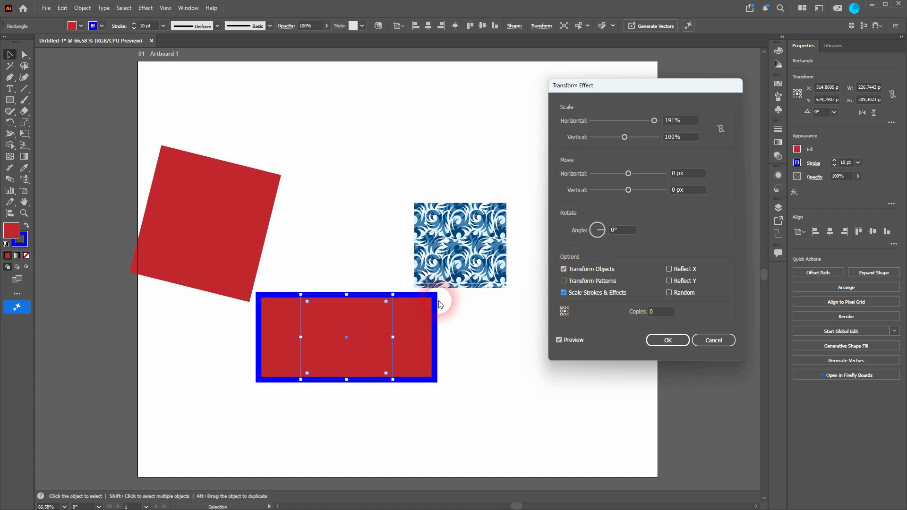
click(662, 312)
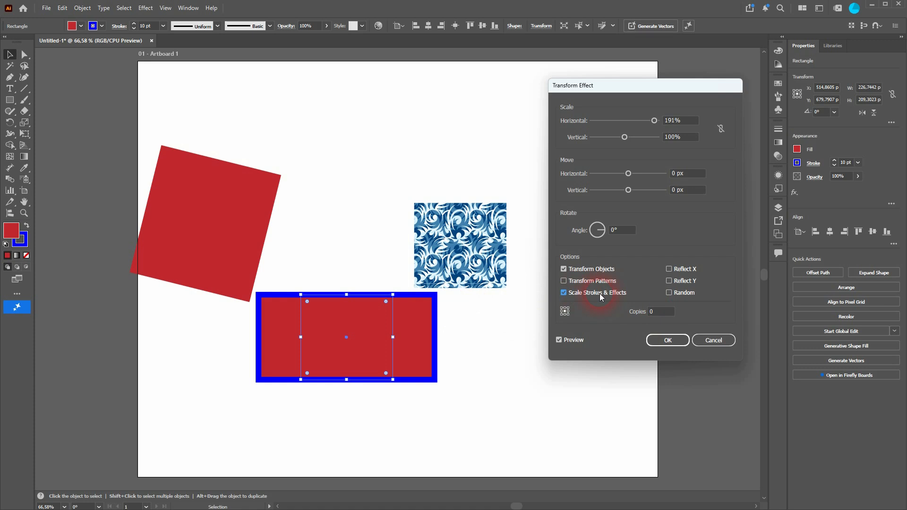
click(667, 340)
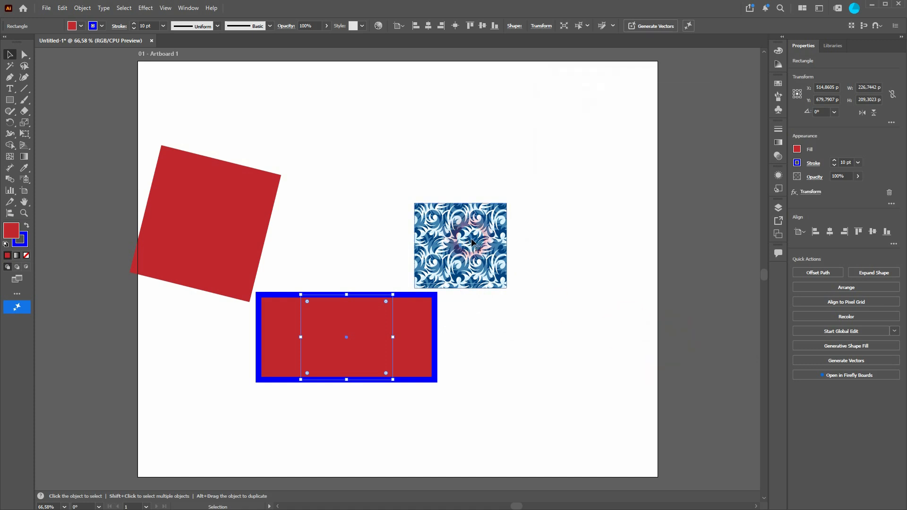
Step: Move the pattern-filled square up the artboard and start a Transform effect on it with only Transform Patterns enabled
drag(472, 242, 482, 193)
click(146, 8)
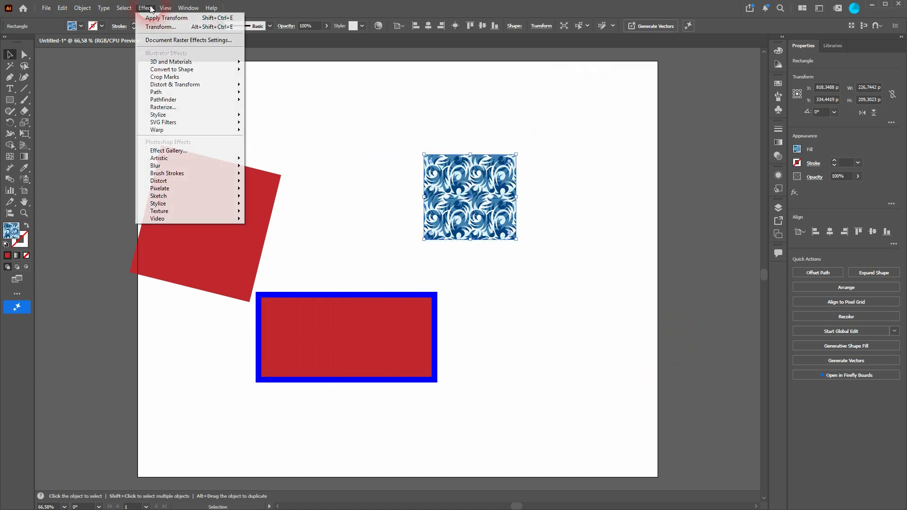
mouse_move(201, 84)
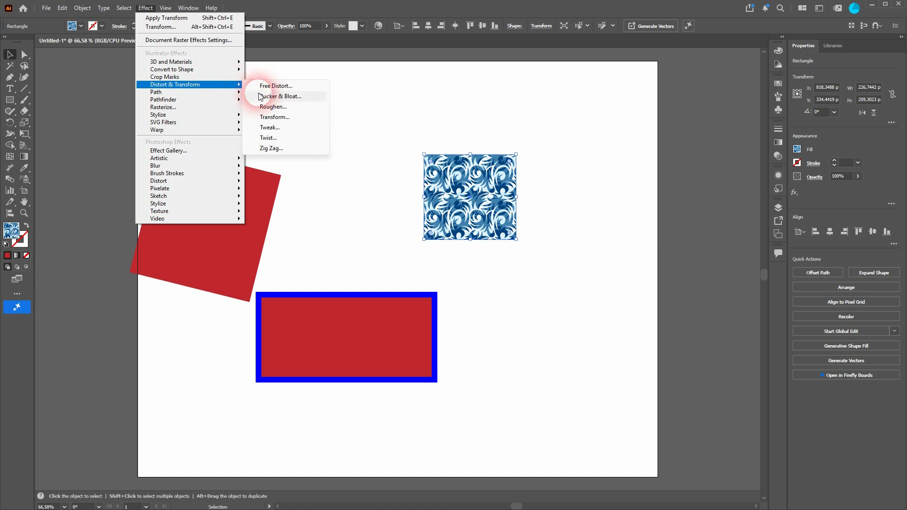
click(299, 116)
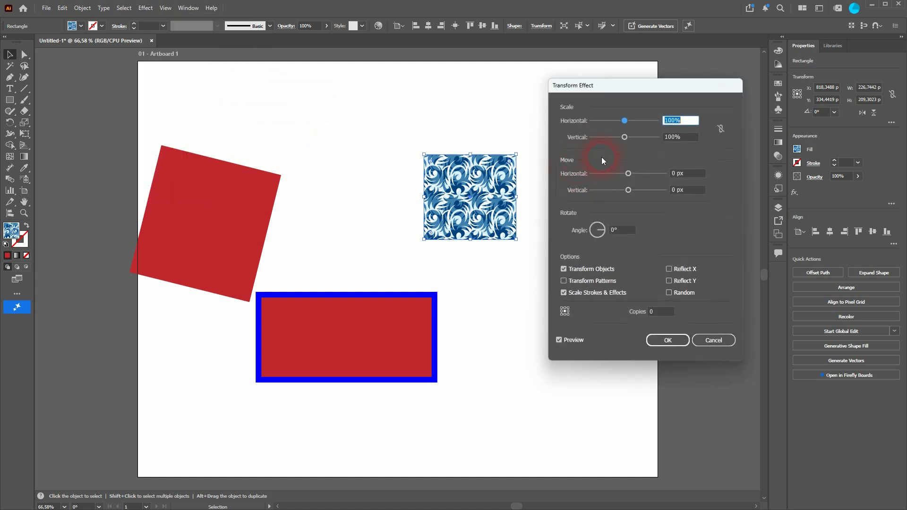
click(563, 292)
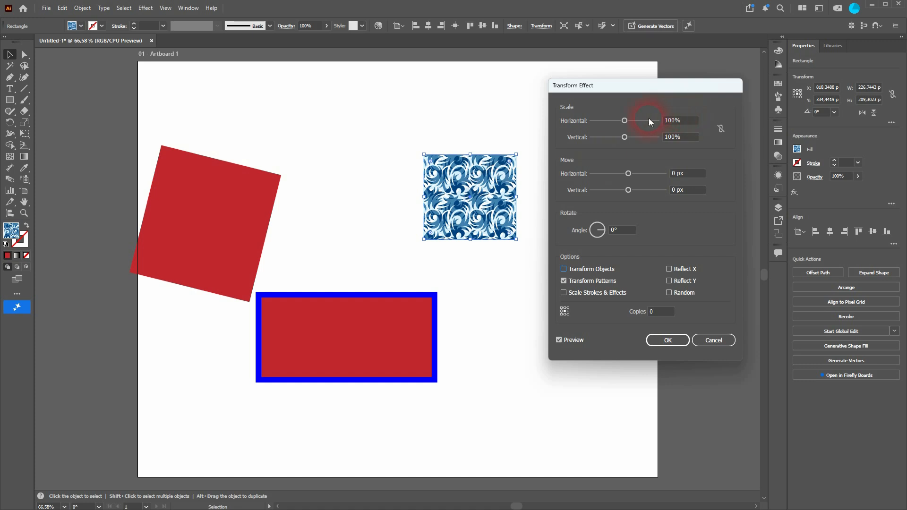
Step: Scale the pattern to 138% horizontally and 127% vertically, switching Transform Objects on and back off to compare
drag(624, 121, 633, 139)
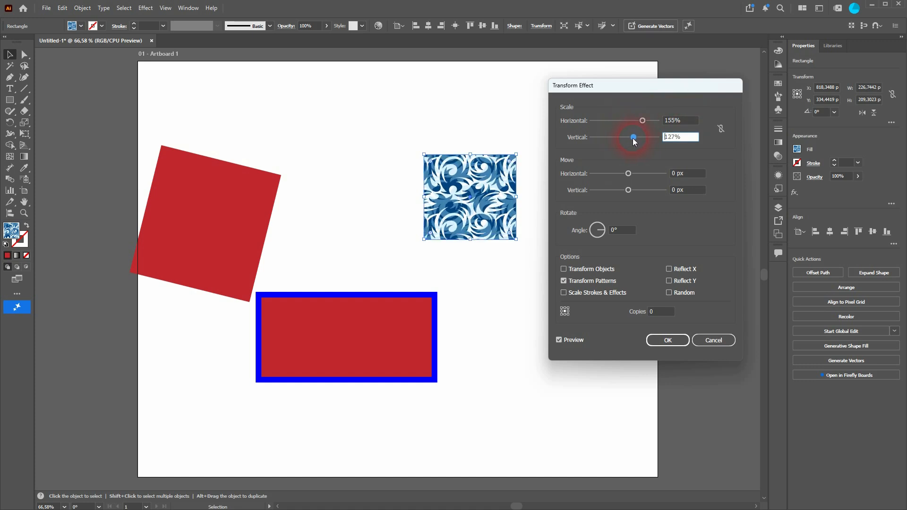
click(583, 272)
mouse_move(642, 121)
mouse_down()
mouse_move(603, 117)
mouse_move(640, 125)
mouse_up()
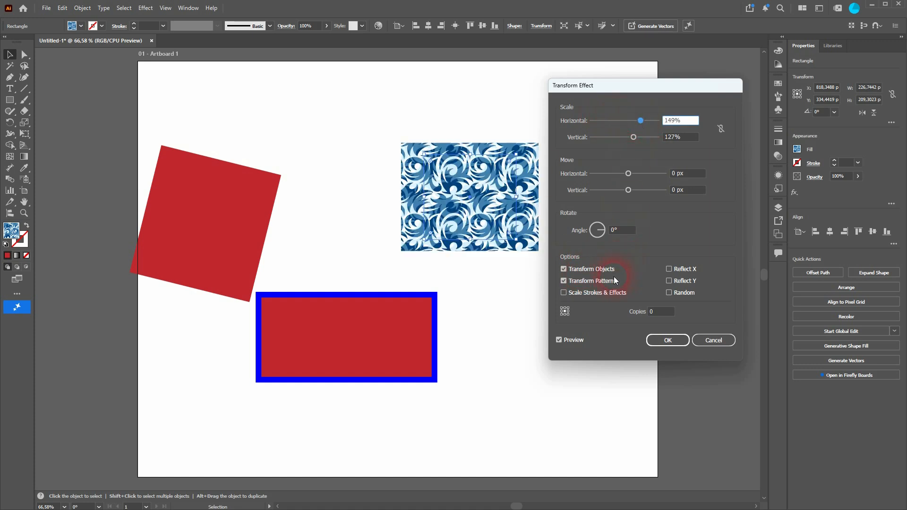
click(585, 270)
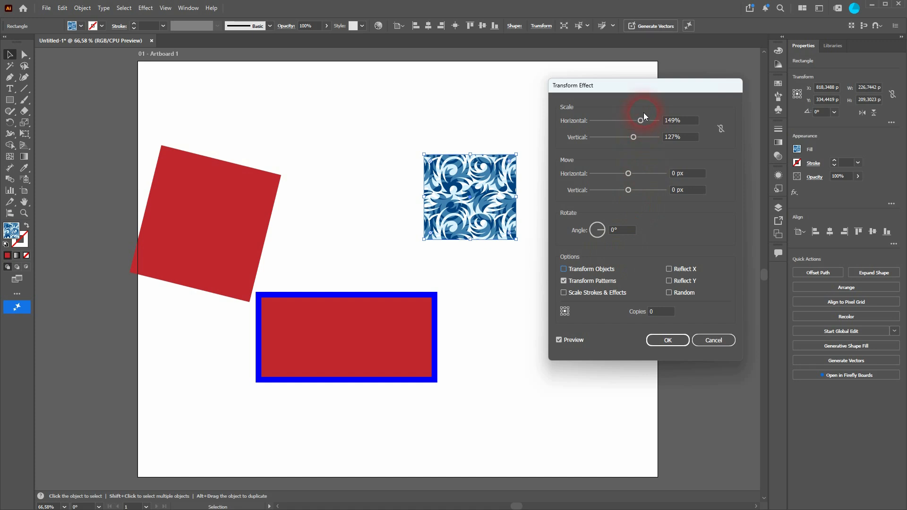
mouse_move(640, 120)
mouse_down()
mouse_move(600, 122)
mouse_move(637, 121)
mouse_up()
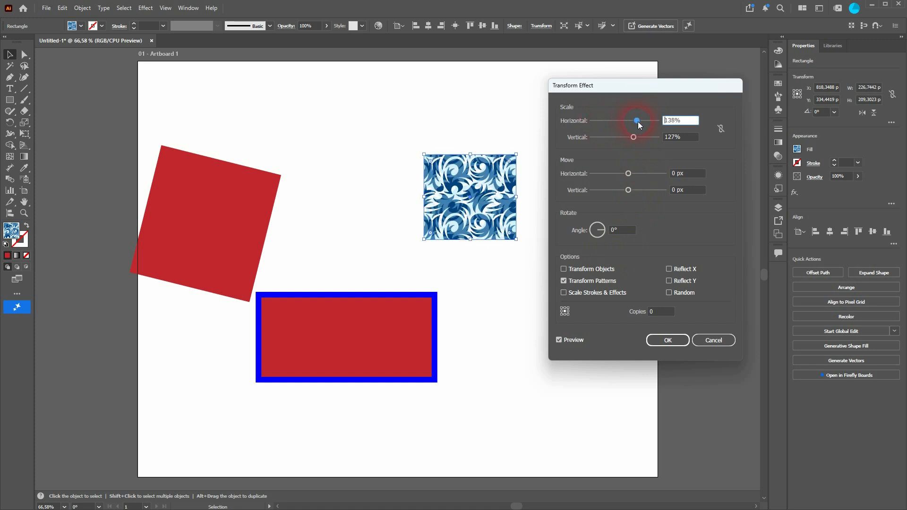
Step: Shift the pattern -28 px horizontally and rotate it to an angle of 51°
mouse_move(628, 173)
mouse_down()
mouse_move(637, 172)
mouse_move(618, 172)
mouse_up()
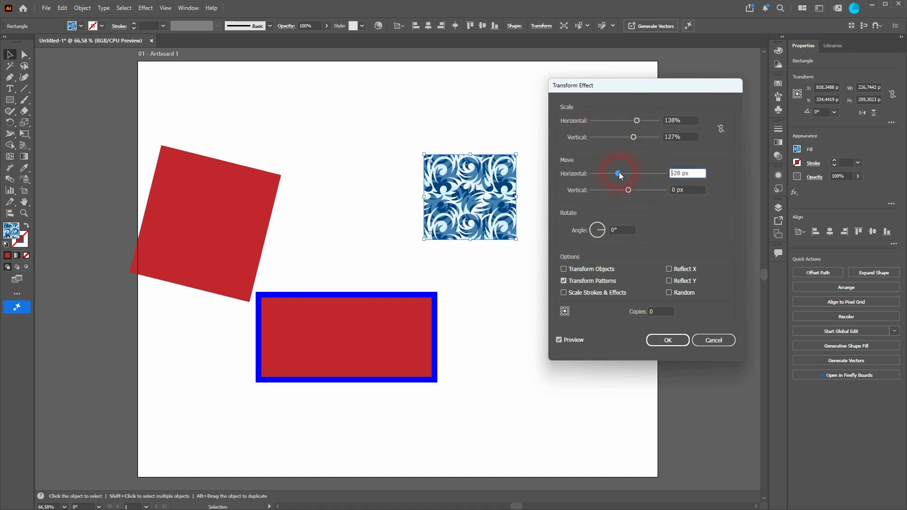
click(624, 236)
key(shift+Up)
key(shift+Up)
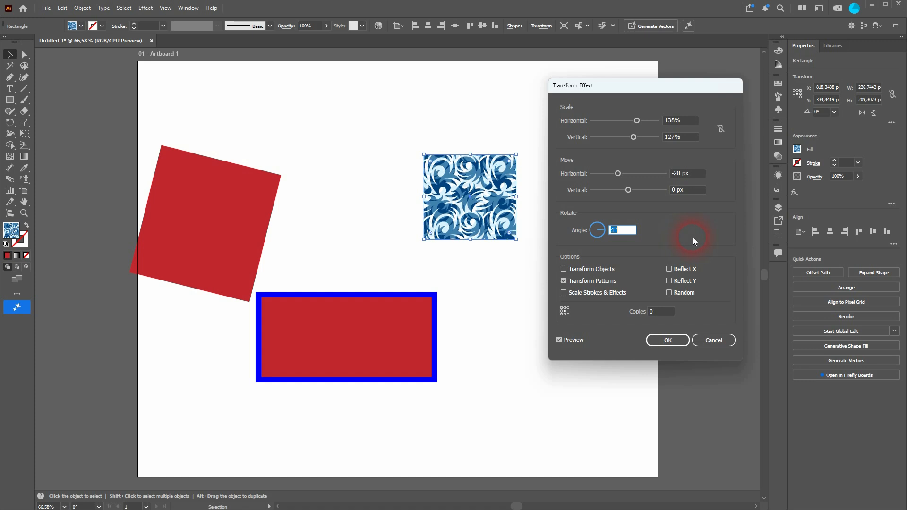
text(51)
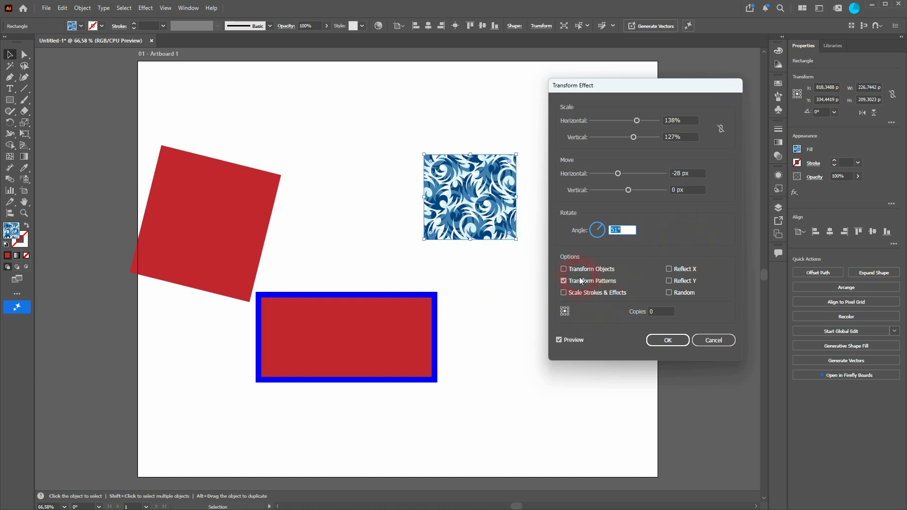
Step: Turn on Transform Objects and increase the rotation angle to 120° so the square rotates with its pattern
click(590, 272)
key(shift+Up)
key(shift+Up)
key(shift+Up)
key(shift+Up)
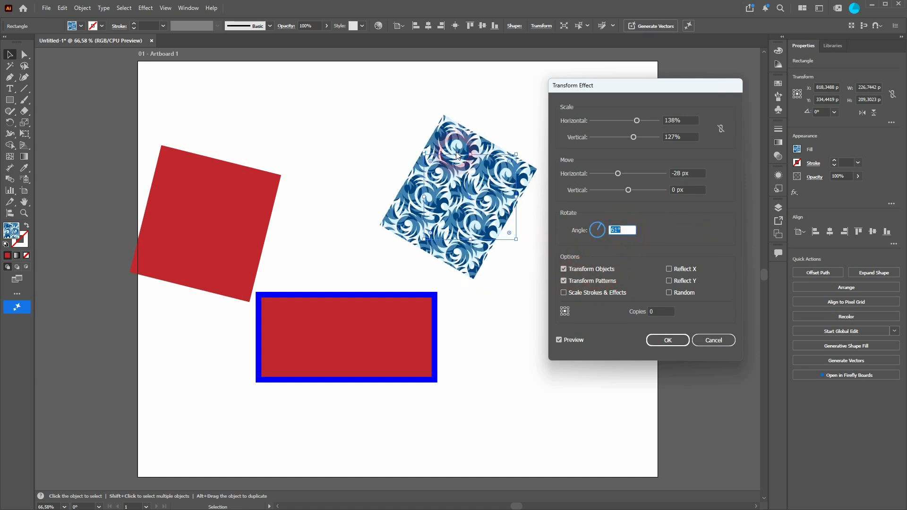
click(667, 298)
key(shift+Up)
key(shift+Up)
key(shift+Up)
Step: Toggle Transform Patterns off and on to compare, and turn Transform Objects off
click(607, 284)
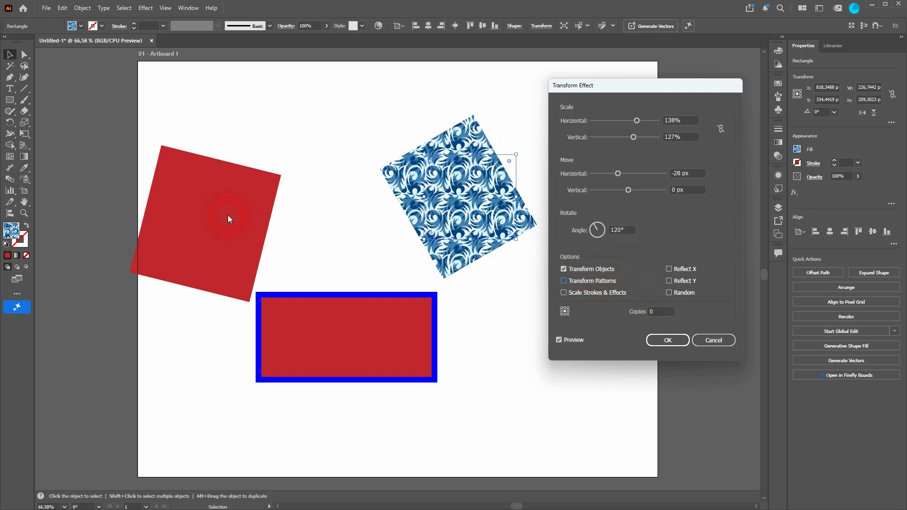
click(580, 282)
click(598, 271)
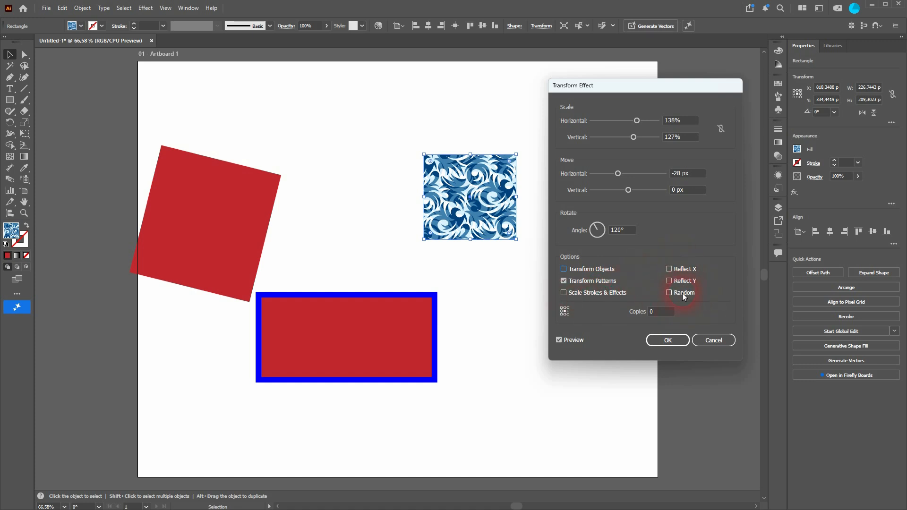
Step: Raise the pattern's horizontal scale to 155%
key(Up)
key(Up)
key(Up)
key(Up)
key(Up)
key(Up)
key(Up)
key(Up)
key(Up)
key(Up)
key(Up)
key(Up)
key(Up)
key(Up)
key(Up)
key(Up)
key(Up)
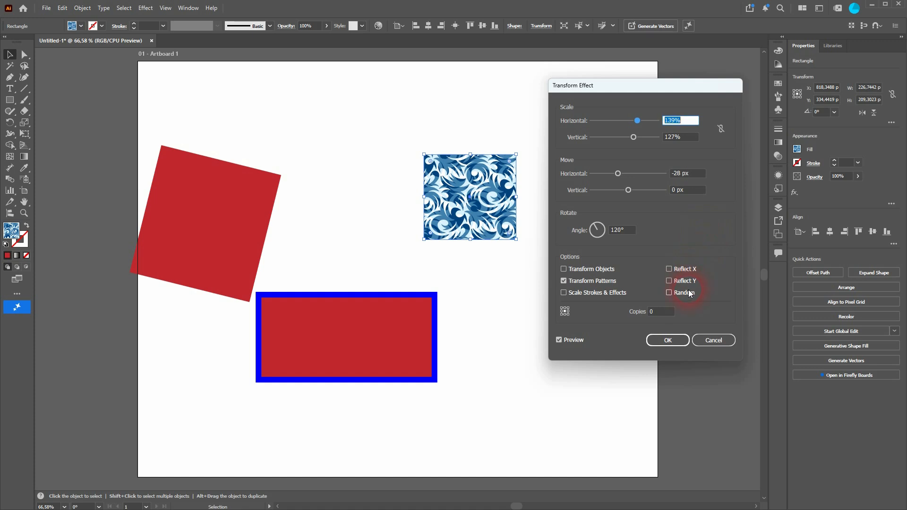
Step: Turn on the Random option and raise the pattern's horizontal scale to 187%
click(683, 293)
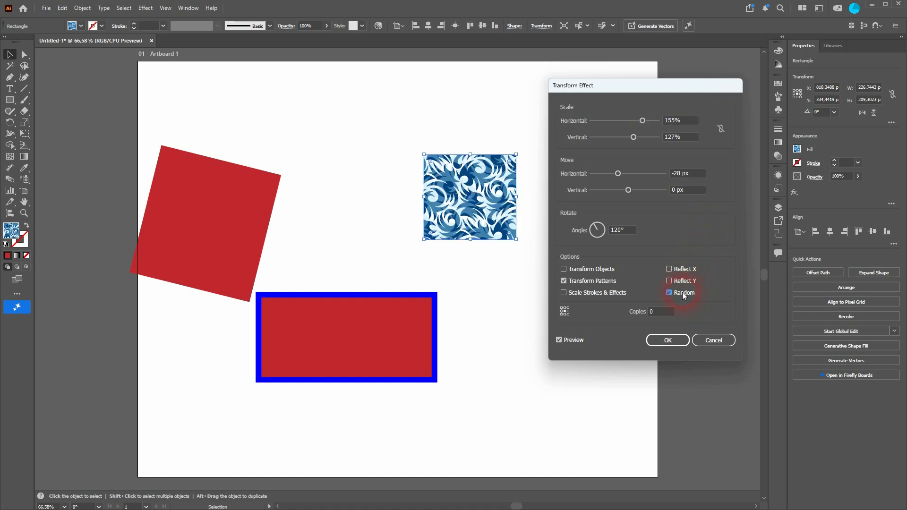
click(687, 122)
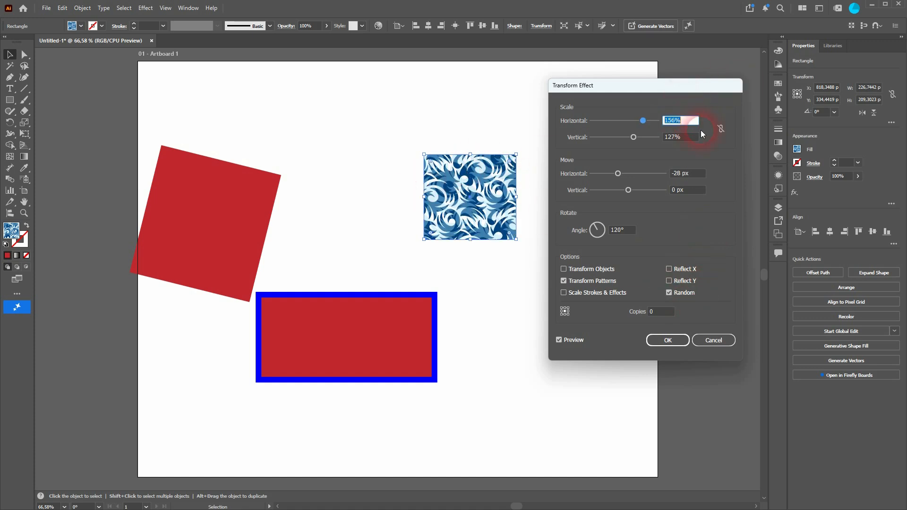
key(Up)
key(Up)
key(Up)
key(Up)
key(Up)
key(Up)
key(Up)
key(Up)
key(Up)
key(Up)
key(Up)
key(Up)
key(Up)
key(Up)
key(Up)
key(Up)
key(Up)
key(Up)
key(Up)
key(Up)
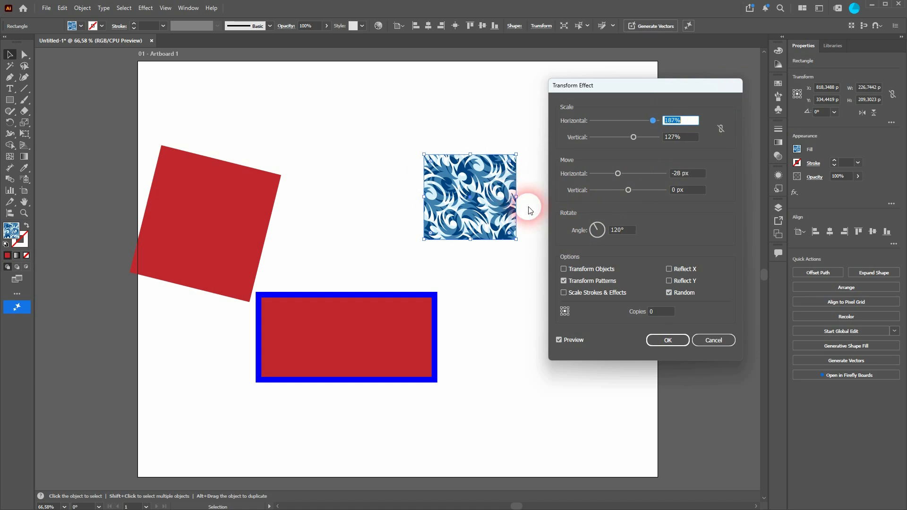
Step: Lower the pattern's horizontal scale to 165%
key(Down)
key(Down)
key(Down)
key(Down)
key(Down)
key(Down)
key(Down)
key(Down)
key(Down)
key(Down)
key(Down)
key(Down)
key(Down)
key(Down)
key(Down)
key(Down)
key(Down)
key(Down)
key(Down)
key(Down)
Step: Turn off the Random option and apply the Transform effect to the pattern-filled square
click(689, 293)
click(690, 294)
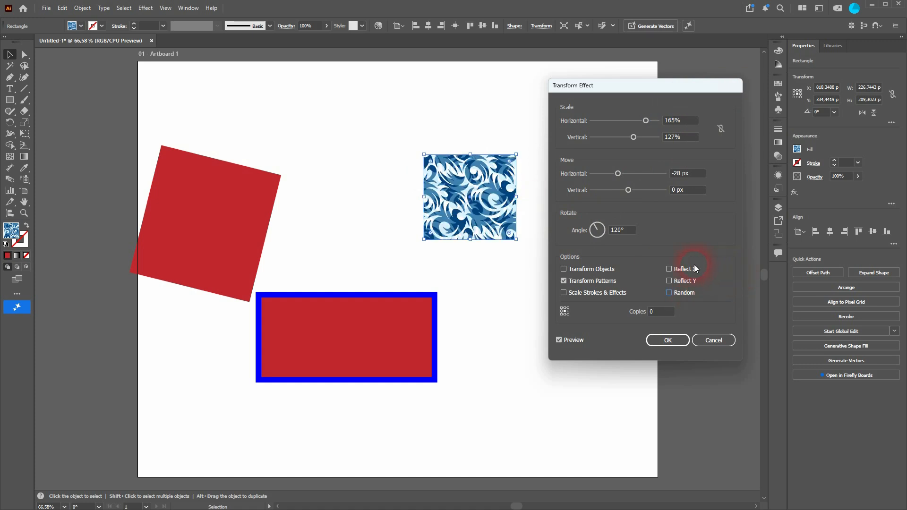
click(638, 315)
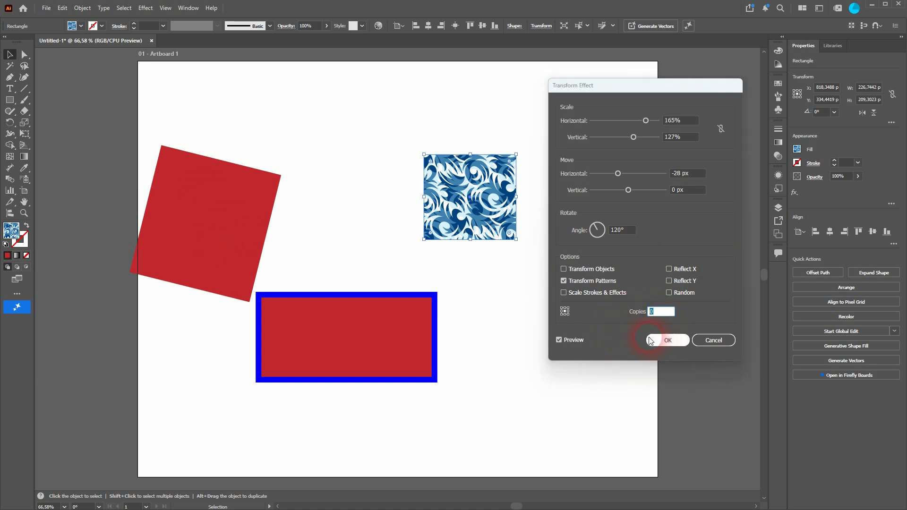
click(667, 340)
Step: Move the plain red square up the artboard and reopen its existing Transform effect for editing
click(214, 206)
drag(206, 228, 225, 166)
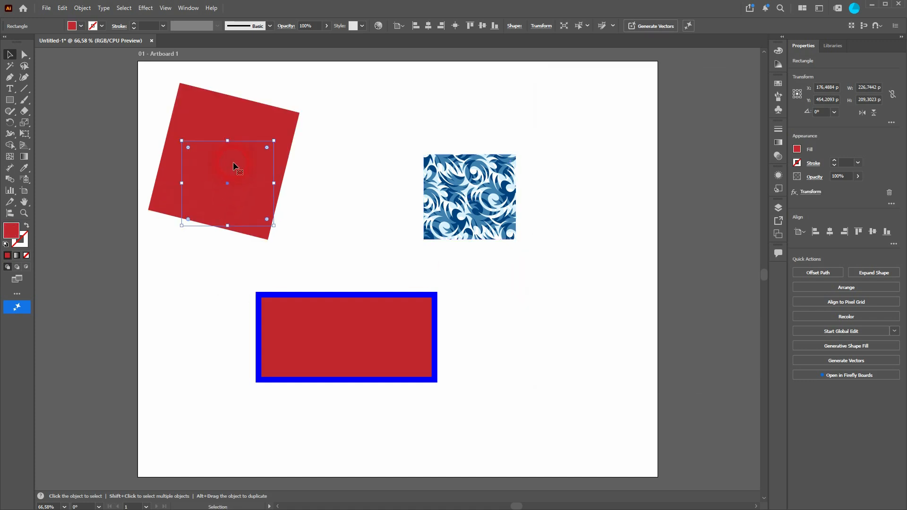
click(146, 8)
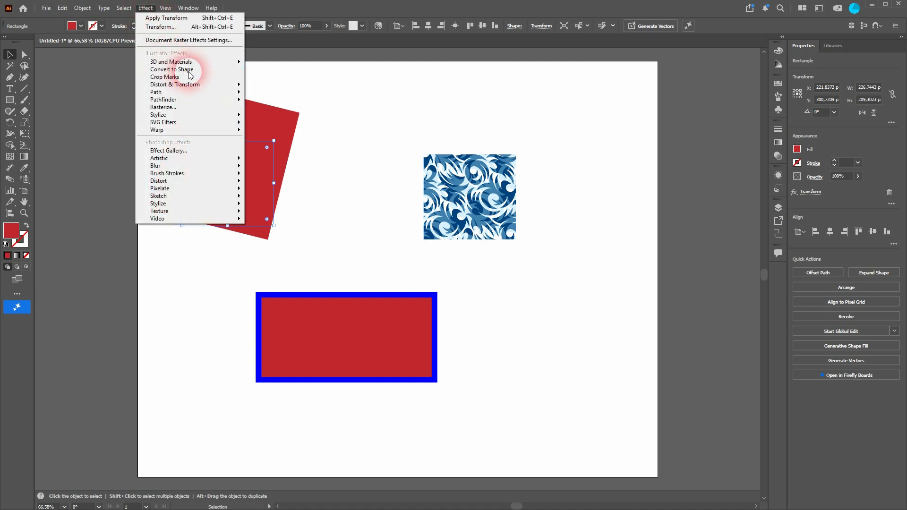
mouse_move(228, 84)
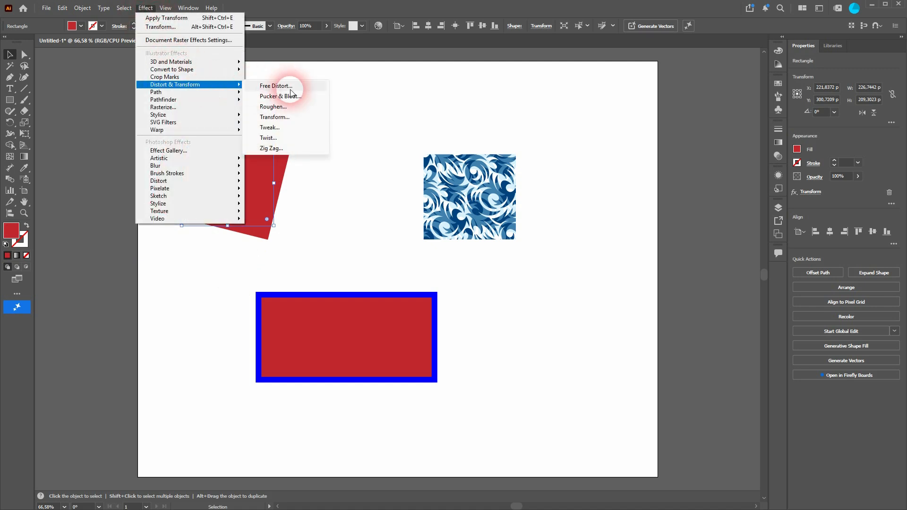
click(779, 177)
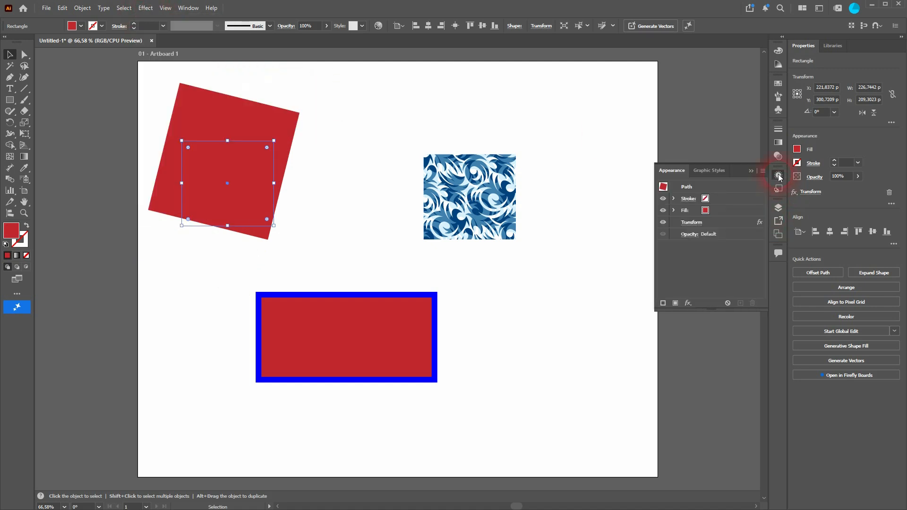
click(759, 223)
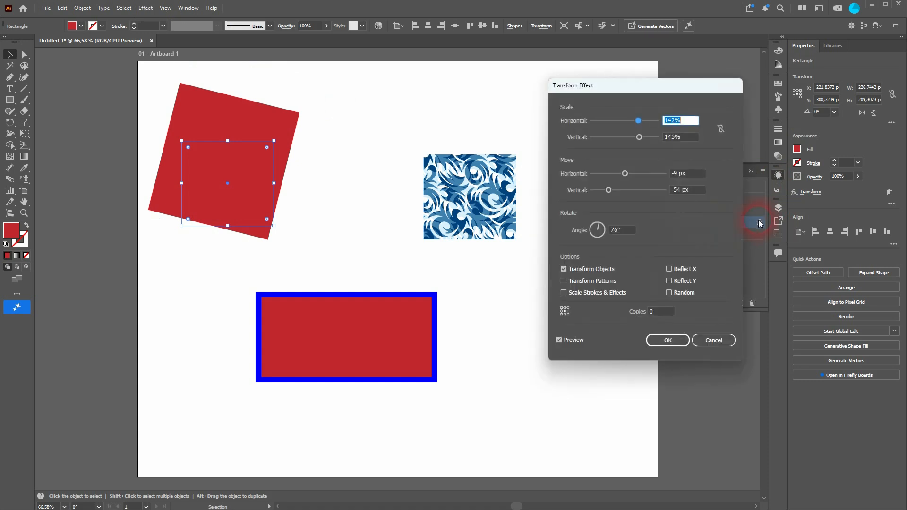
Step: Reset the red square's Transform effect to 100% scale in both directions, 0 px moves and a 0° angle
text(100)
key(Tab)
text(100)
click(691, 175)
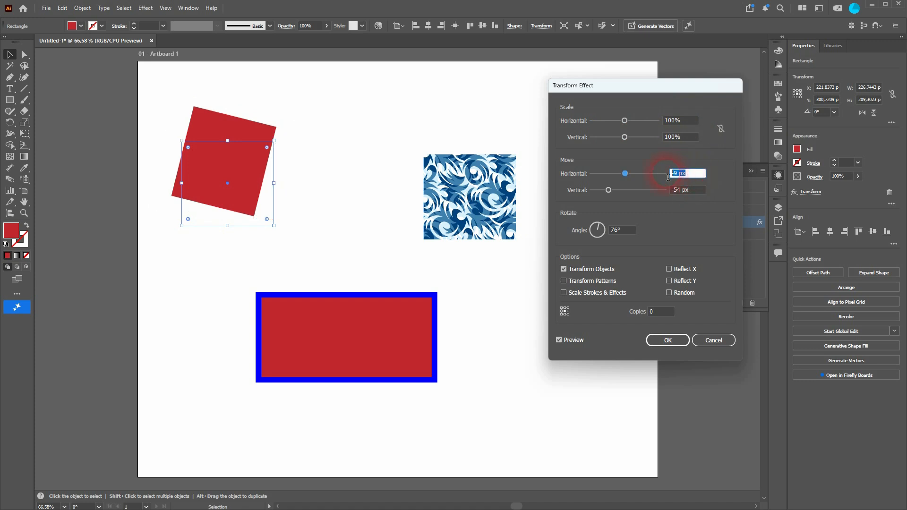
text(0)
click(687, 190)
text(0)
click(626, 231)
text(0)
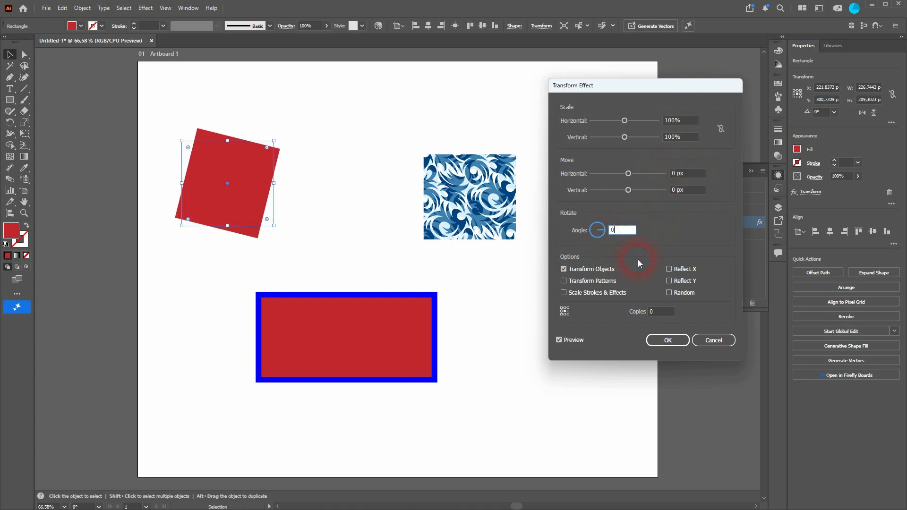
Step: Try reducing the red square's horizontal scale to 93% and 0%, and restore it to 100%
click(663, 316)
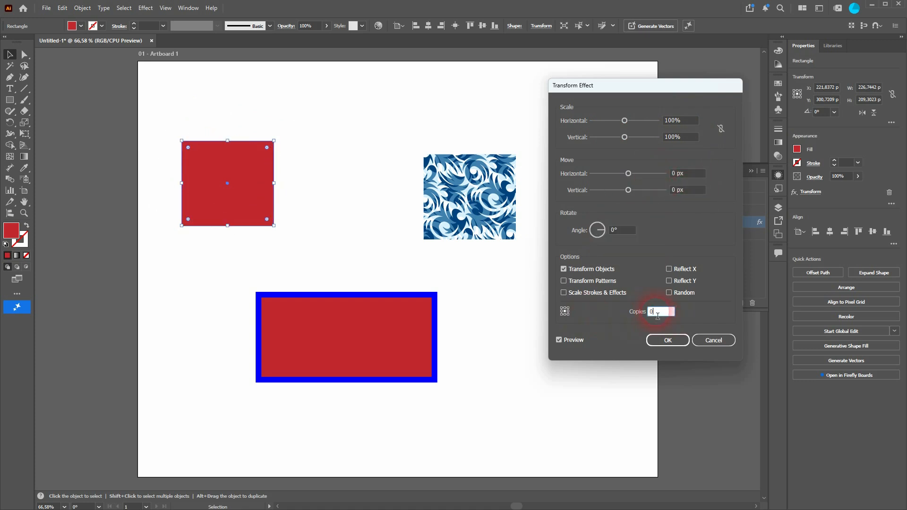
mouse_move(624, 121)
mouse_down()
mouse_move(658, 125)
mouse_move(621, 124)
mouse_up()
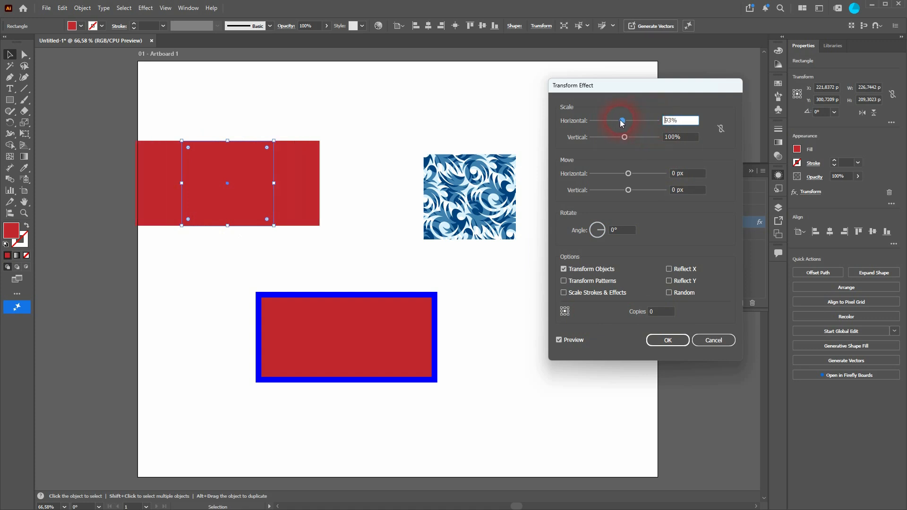
text(0)
click(692, 174)
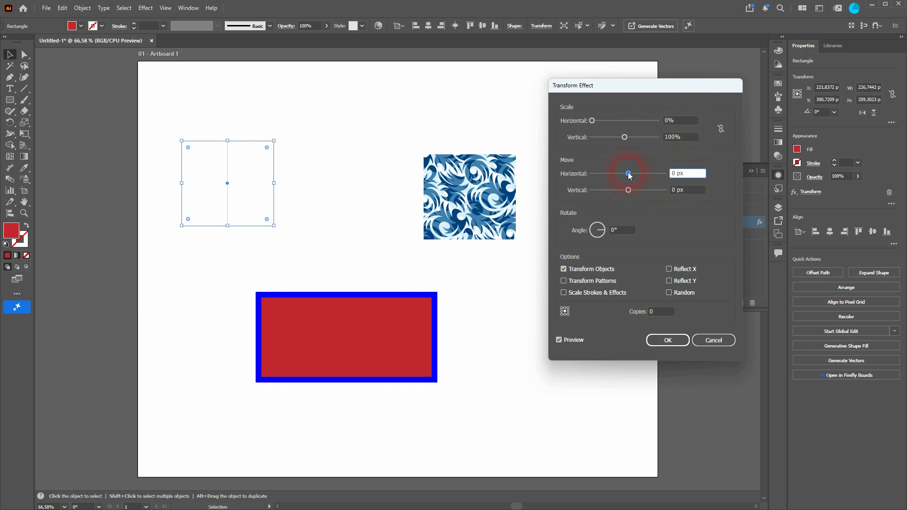
double_click(687, 121)
text(100)
Step: Set the red square's horizontal move to 100 px and the number of copies to 1
click(683, 175)
click(622, 177)
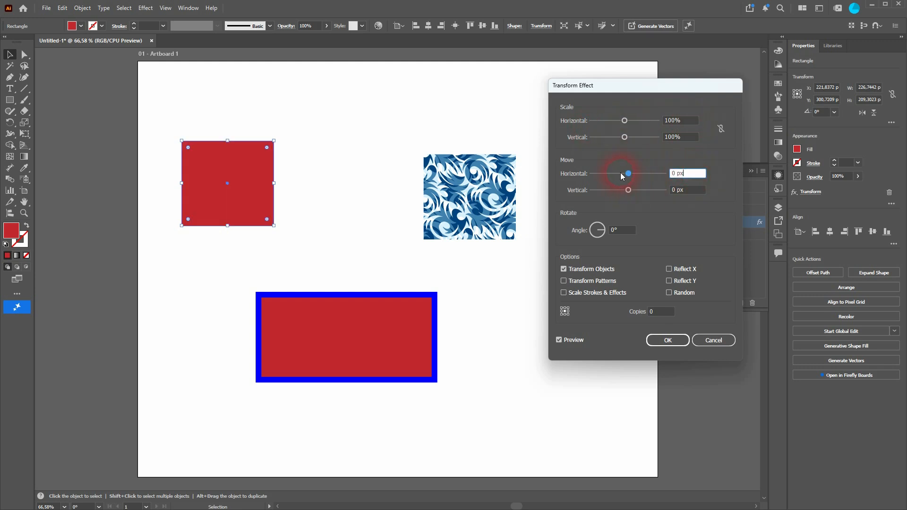
drag(632, 175, 664, 173)
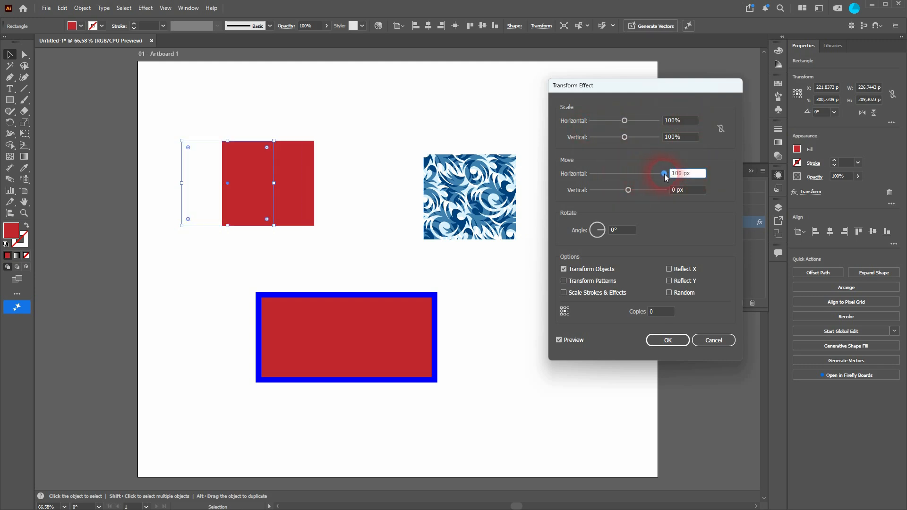
click(659, 312)
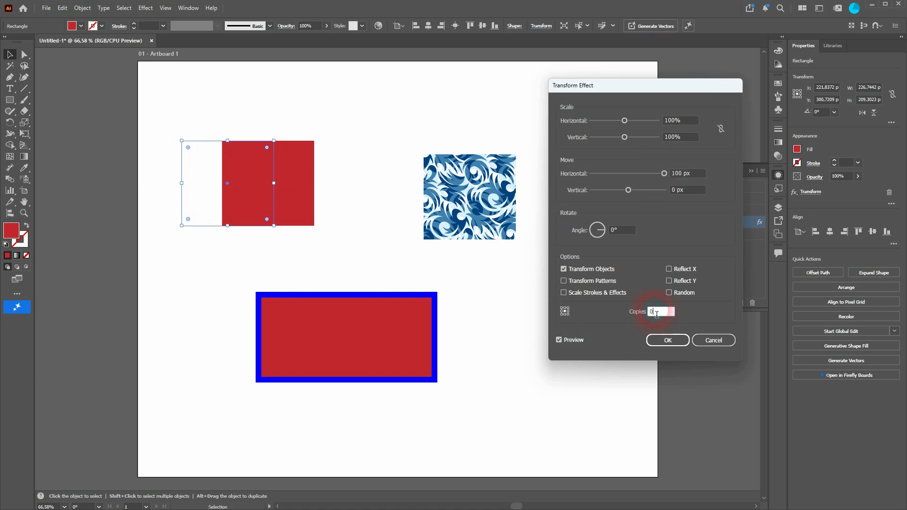
drag(674, 315, 632, 313)
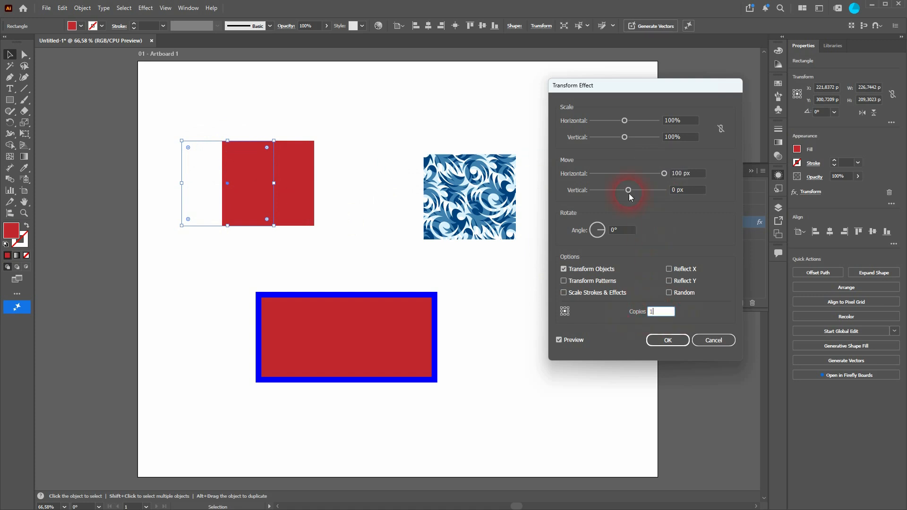
mouse_move(664, 173)
mouse_down()
mouse_move(638, 175)
mouse_move(663, 174)
mouse_up()
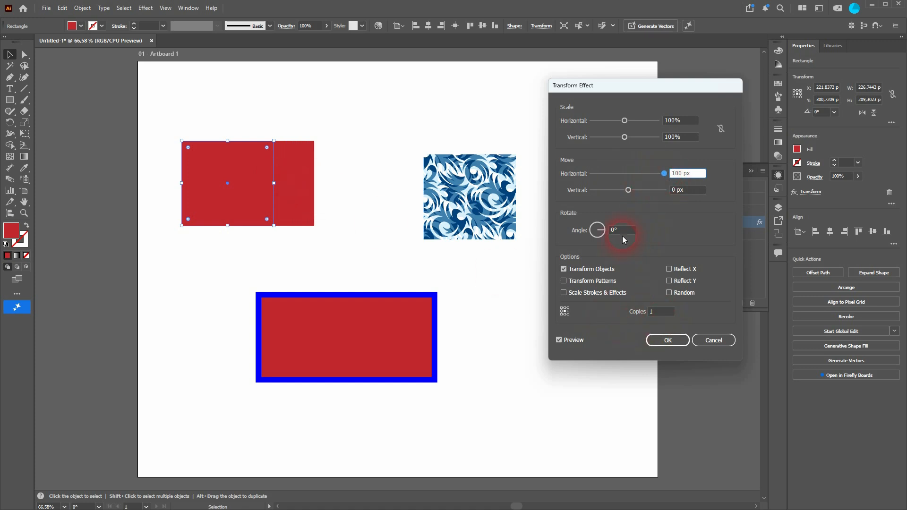
Step: Try rotating the red square's copies by 20° with the number of copies set to 5
click(622, 233)
text(20)
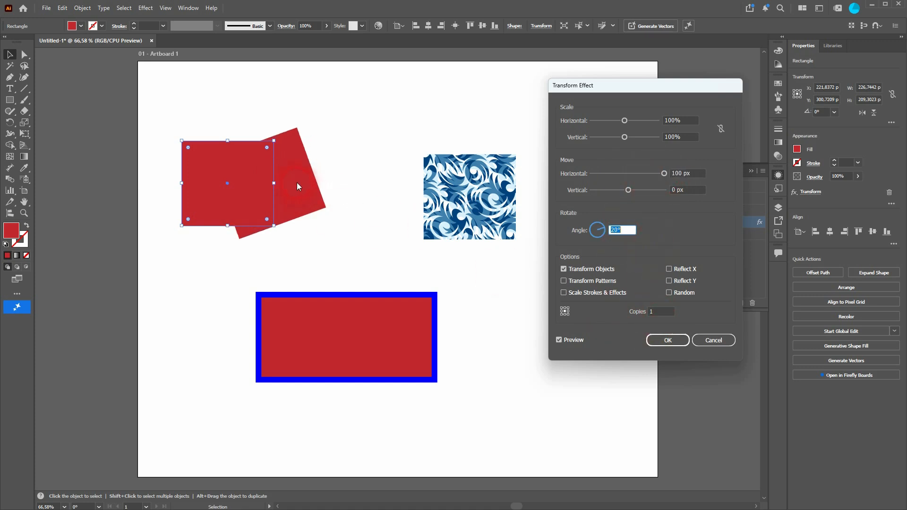
click(665, 317)
text(5)
Step: Try raising the Transform effect's rotation angle step by step to 47° and lowering it to 44°
click(628, 233)
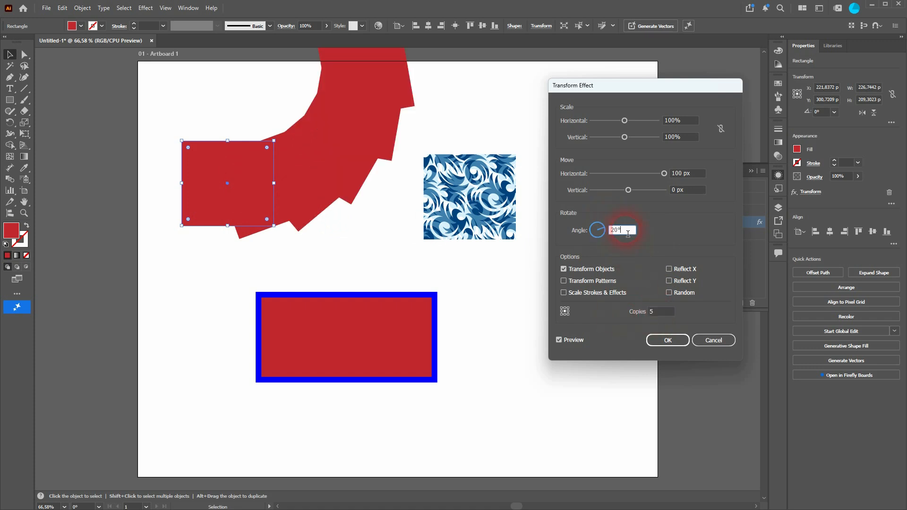
key(Up)
key(Up)
key(Up)
key(Up)
key(Up)
key(Up)
key(Up)
key(Up)
key(Up)
key(Up)
key(Up)
key(Up)
key(Up)
key(Up)
key(Up)
key(Up)
key(Up)
key(Up)
key(Up)
key(Up)
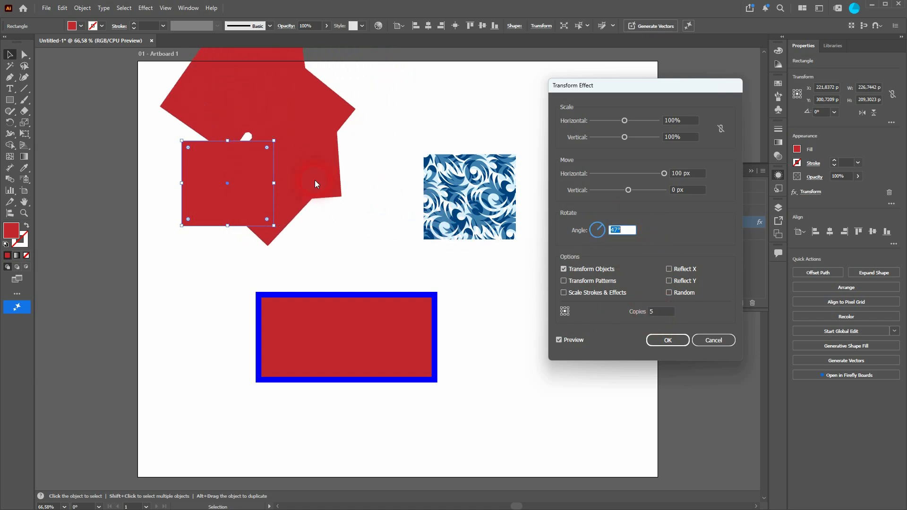
key(Down)
key(Down)
key(Down)
key(Down)
key(Down)
key(Down)
key(Down)
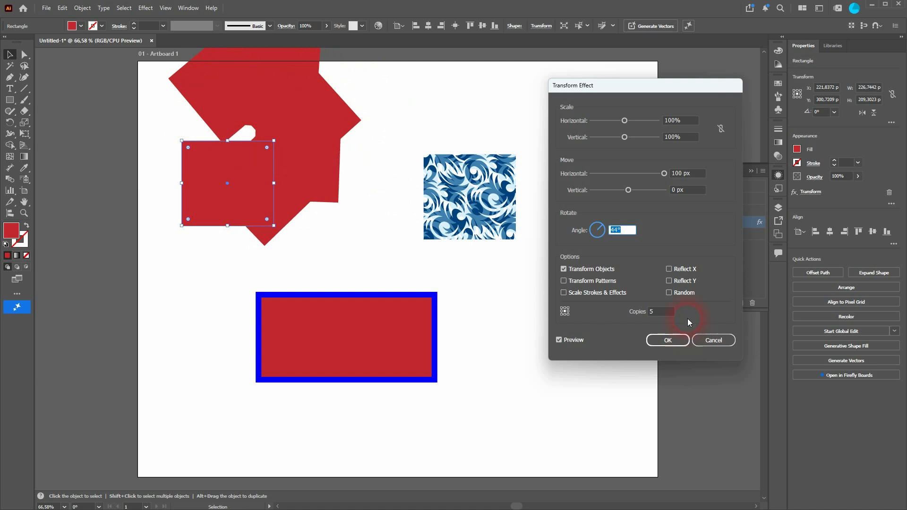
Step: Try 25 copies of the red square and raise the rotation angle to 50°
click(668, 310)
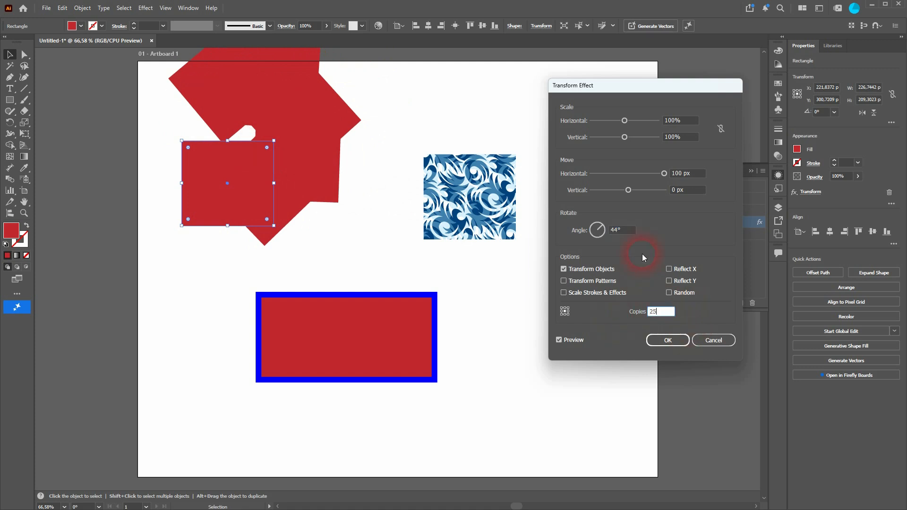
key(Up)
key(Up)
key(Up)
key(Up)
key(Up)
key(Up)
key(Up)
key(Up)
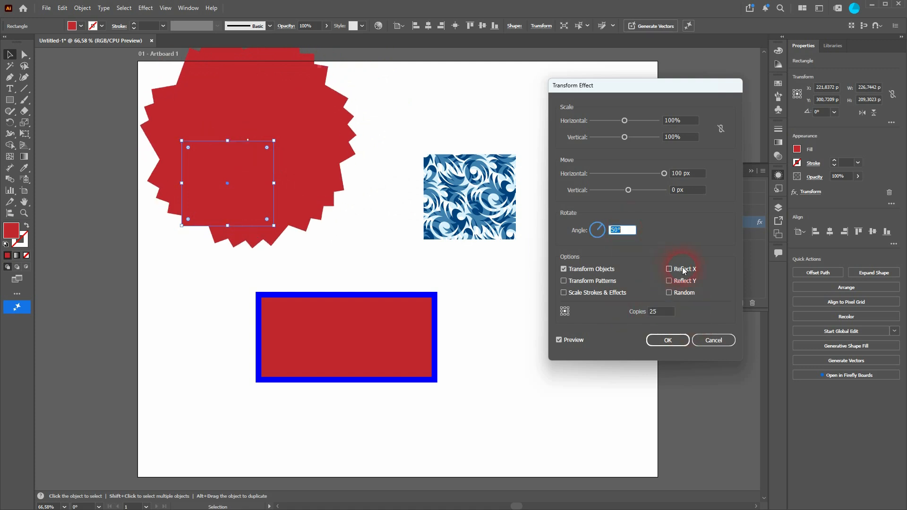
Step: Try lowering the rotation angle to 37°, and cancel the changes to the red square's Transform effect
key(Down)
key(Down)
key(Down)
key(Down)
key(Down)
key(Down)
key(Down)
key(Down)
key(Down)
key(Down)
key(Down)
key(Down)
key(Down)
key(Down)
key(Down)
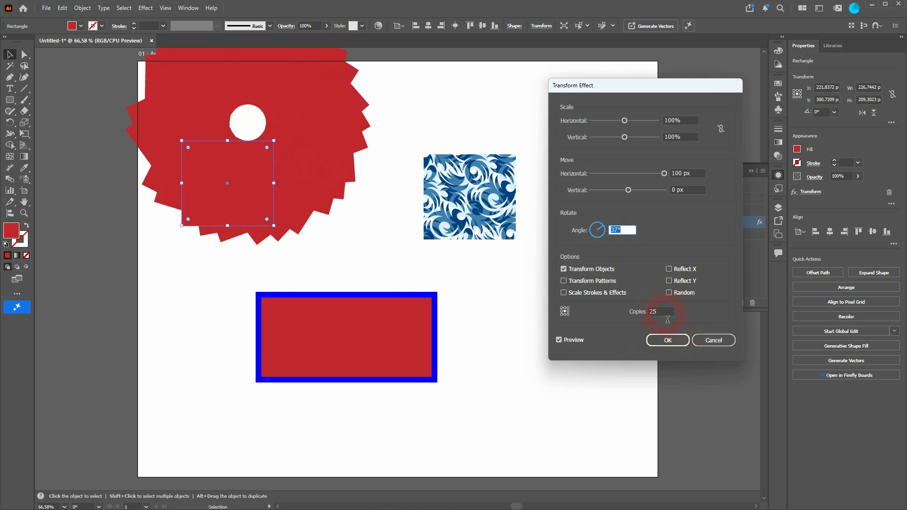
click(666, 316)
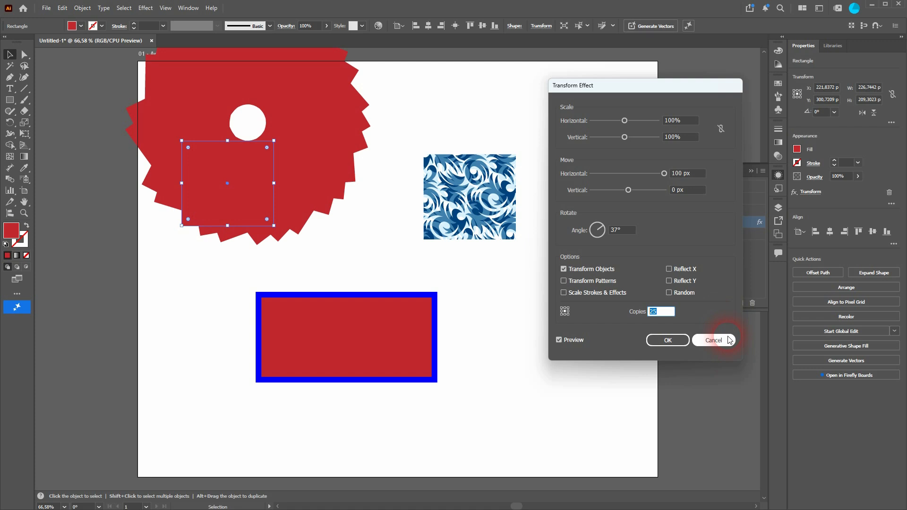
click(713, 340)
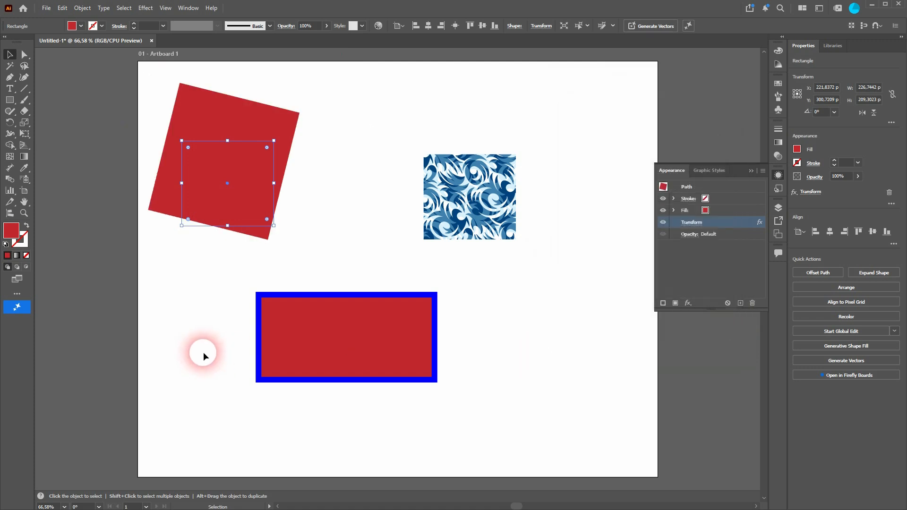
Step: Collapse the Appearance panel and delete all three shapes from the artboard
click(751, 171)
key(ctrl+a)
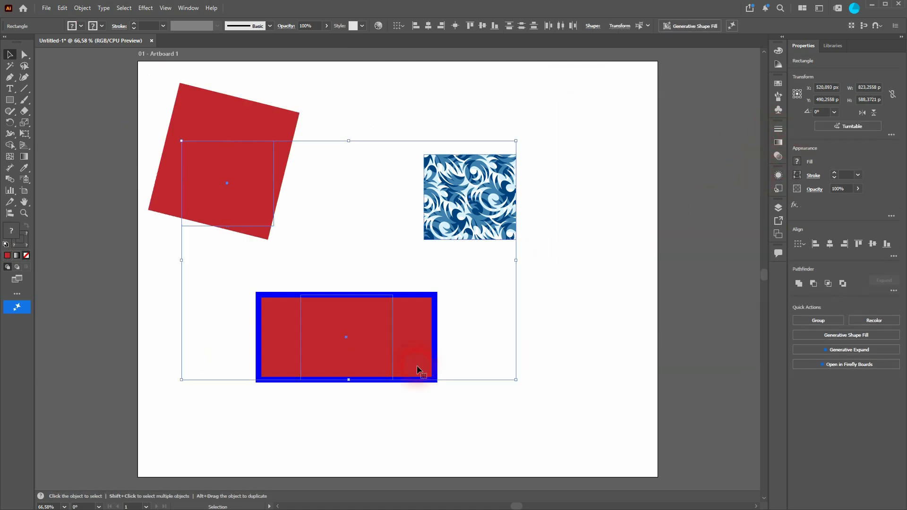
key(Delete)
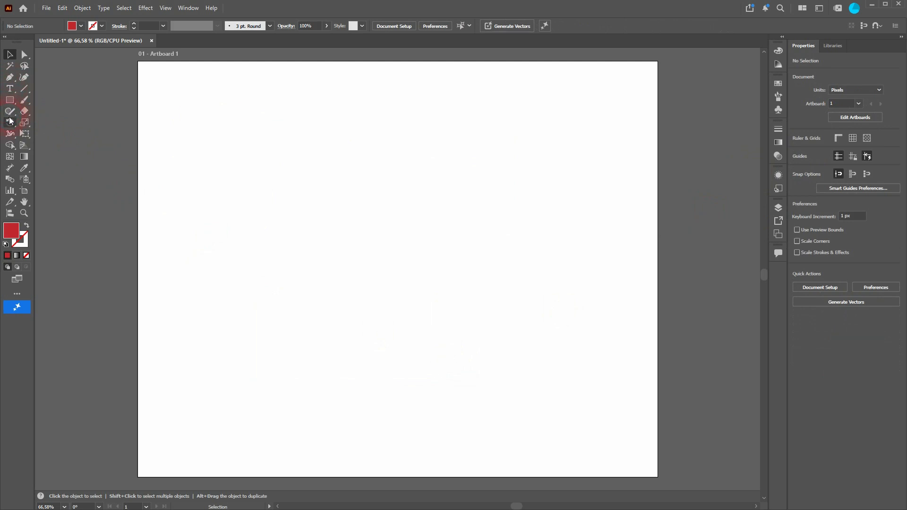
Step: Draw a rising diagonal line about 494 px wide and 117 px high mid-artboard and give it a black stroke
click(25, 93)
mouse_move(269, 287)
mouse_down()
mouse_move(383, 279)
mouse_move(514, 245)
mouse_move(472, 247)
mouse_move(470, 240)
mouse_up()
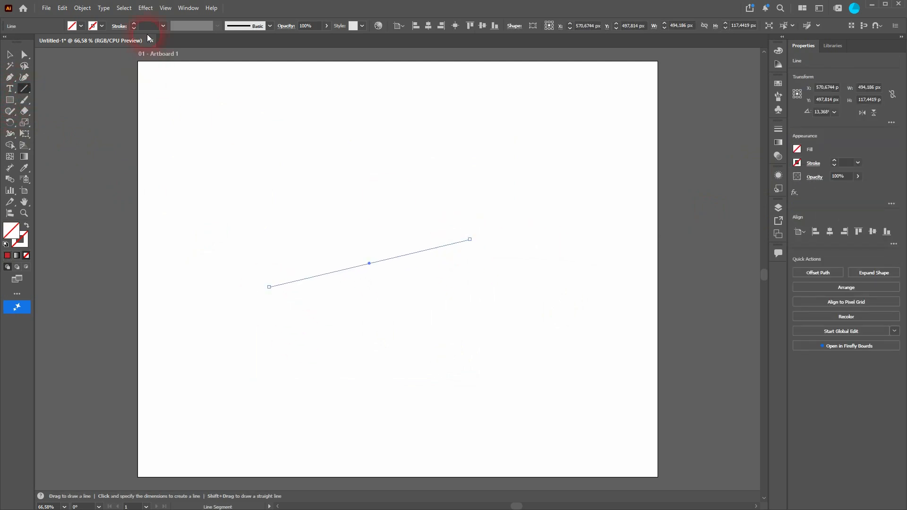
click(93, 26)
click(38, 72)
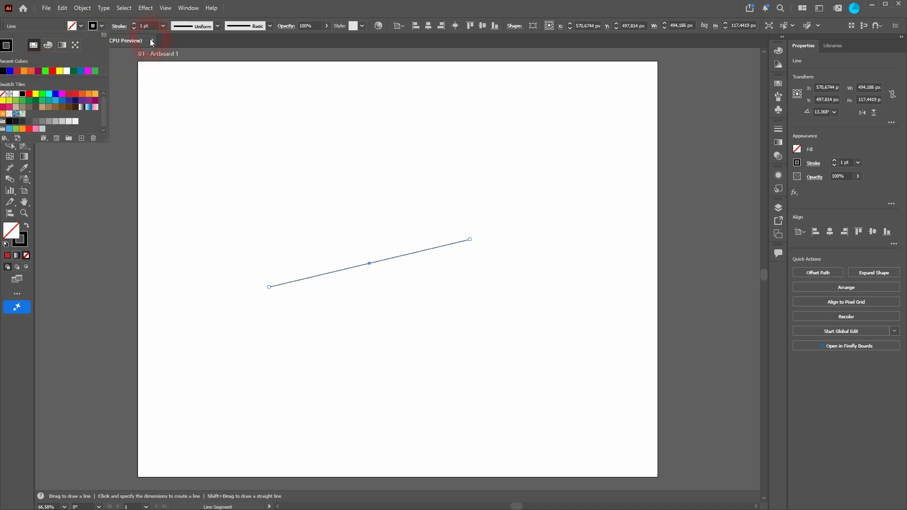
Step: Set the diagonal line's stroke weight to 5 pt
drag(155, 28, 137, 27)
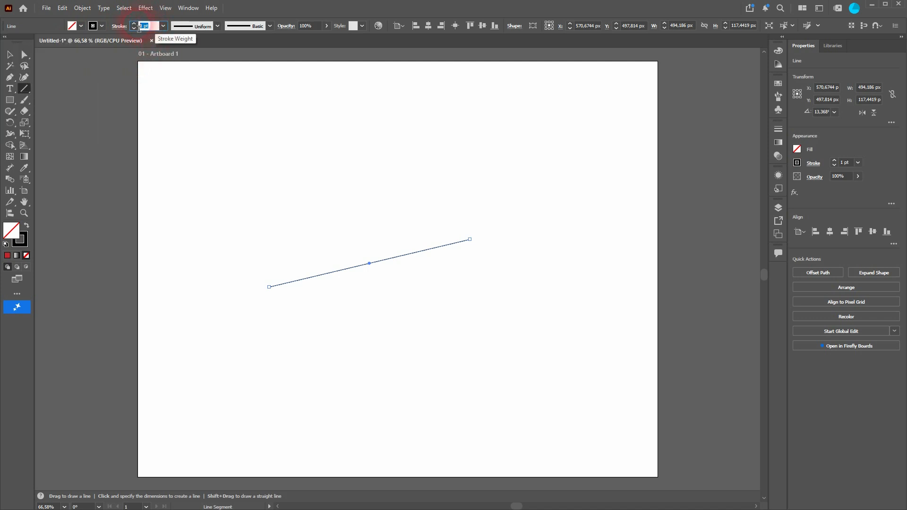
text(5)
key(Return)
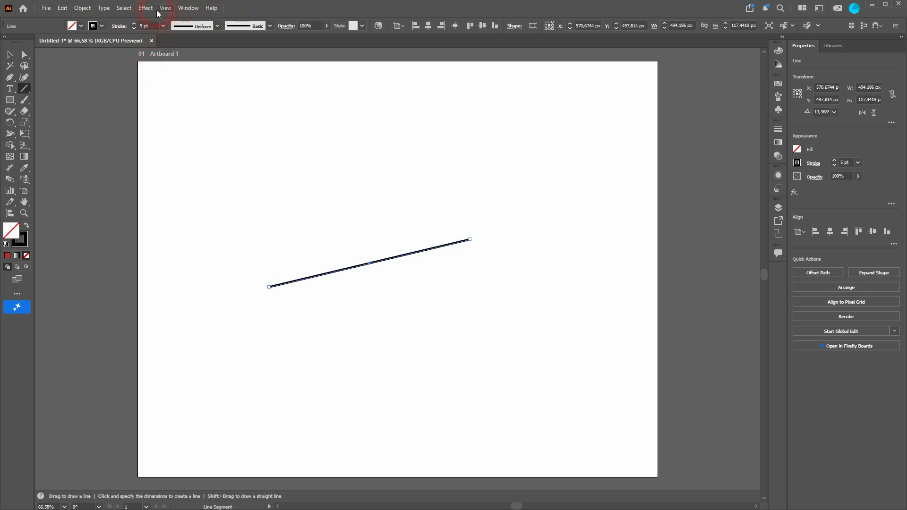
Step: Start a Transform effect on the line with 35 copies and a rotation angle of 10°
click(145, 8)
click(211, 83)
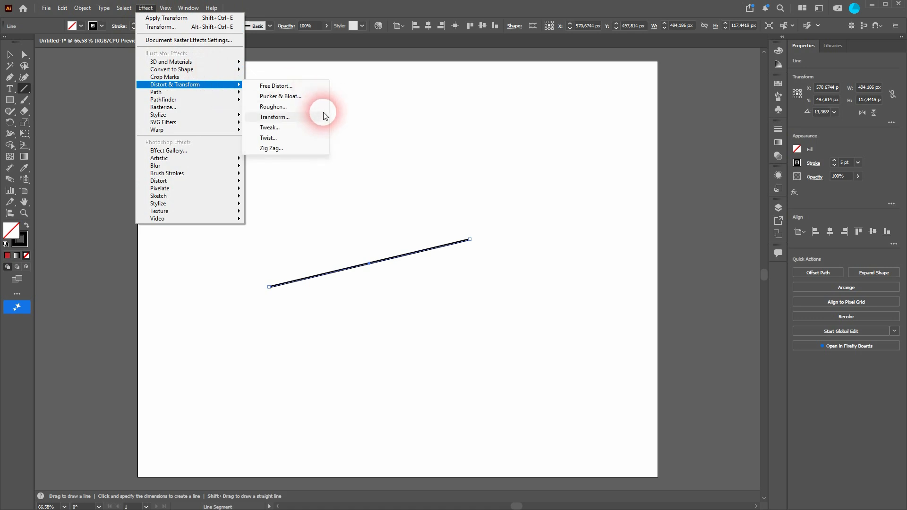
click(322, 114)
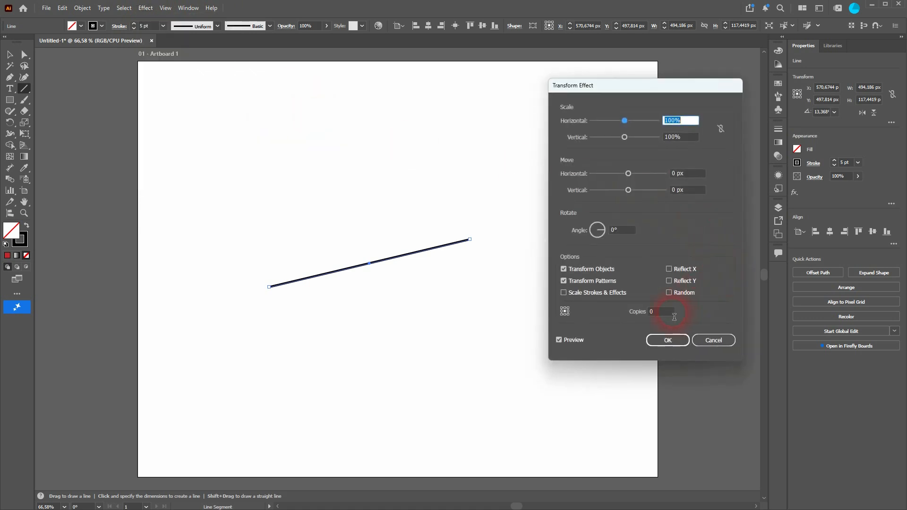
click(625, 230)
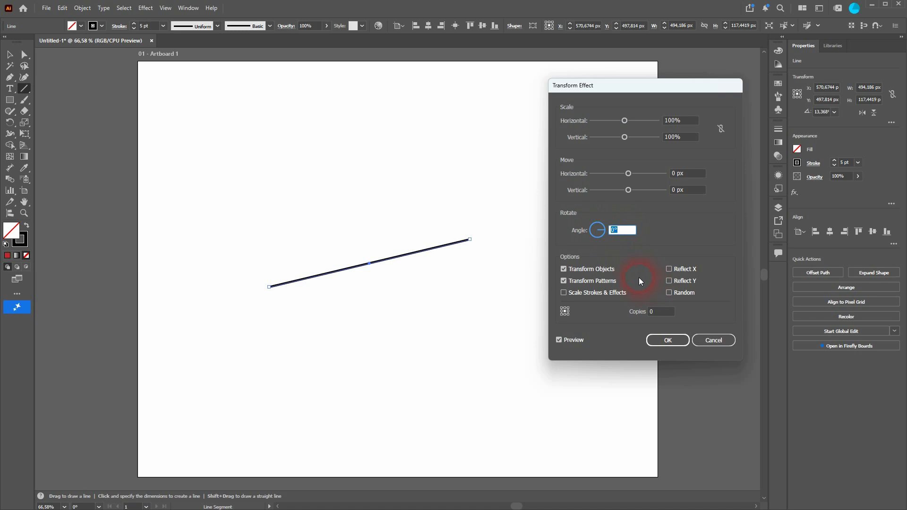
drag(666, 316, 645, 311)
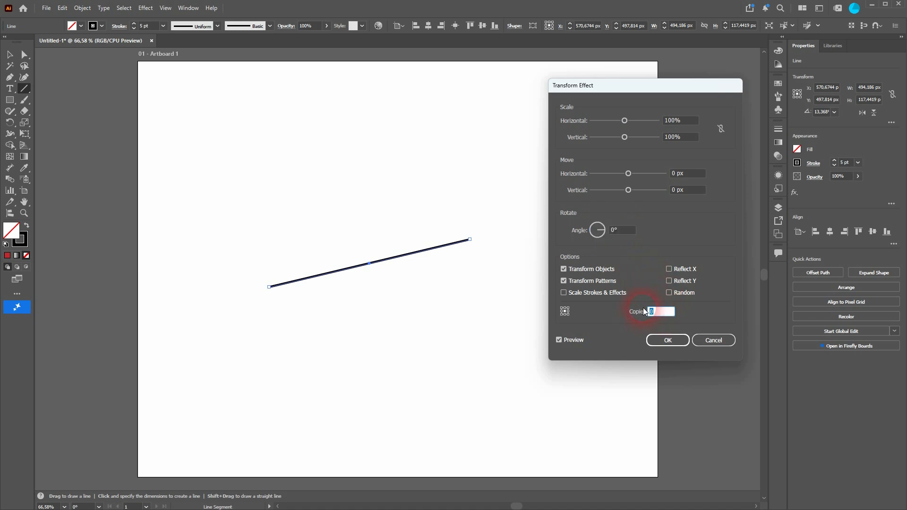
text(35)
click(623, 230)
text(10)
click(659, 311)
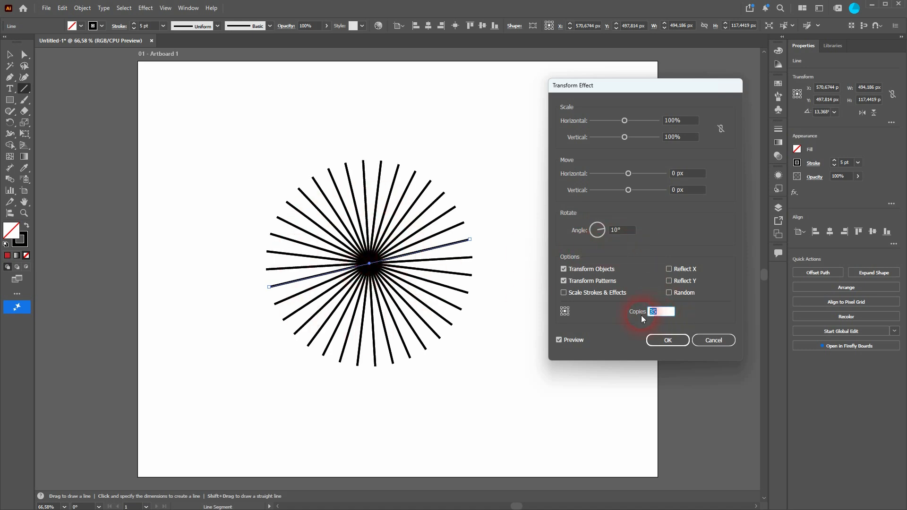
Step: Change the line's Transform effect rotation angle to 5°
click(606, 235)
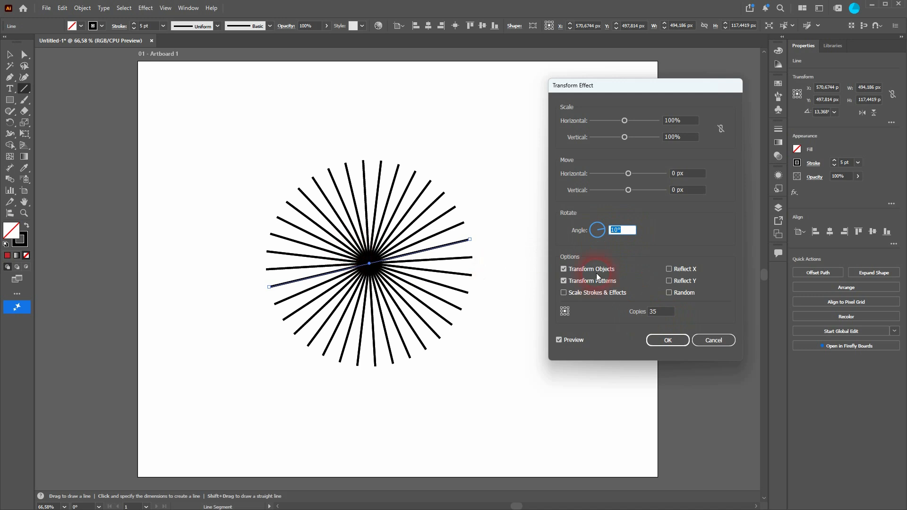
text(5)
click(668, 316)
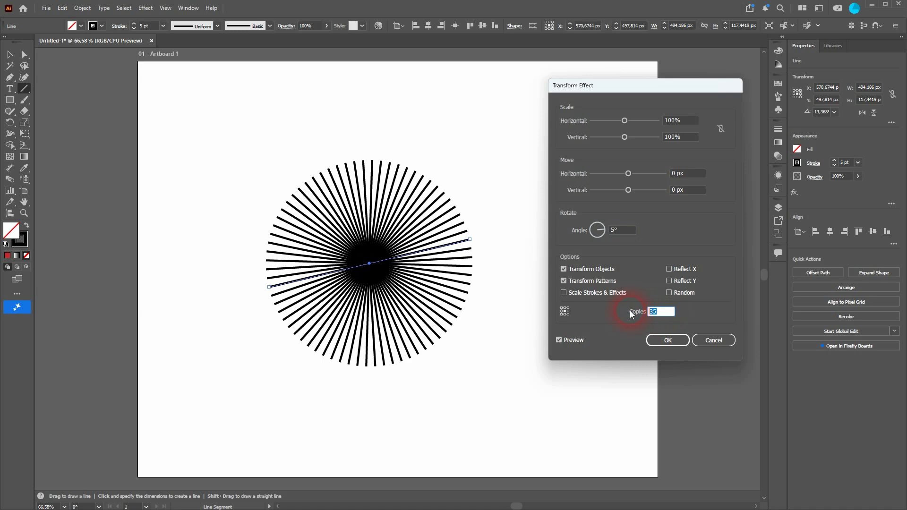